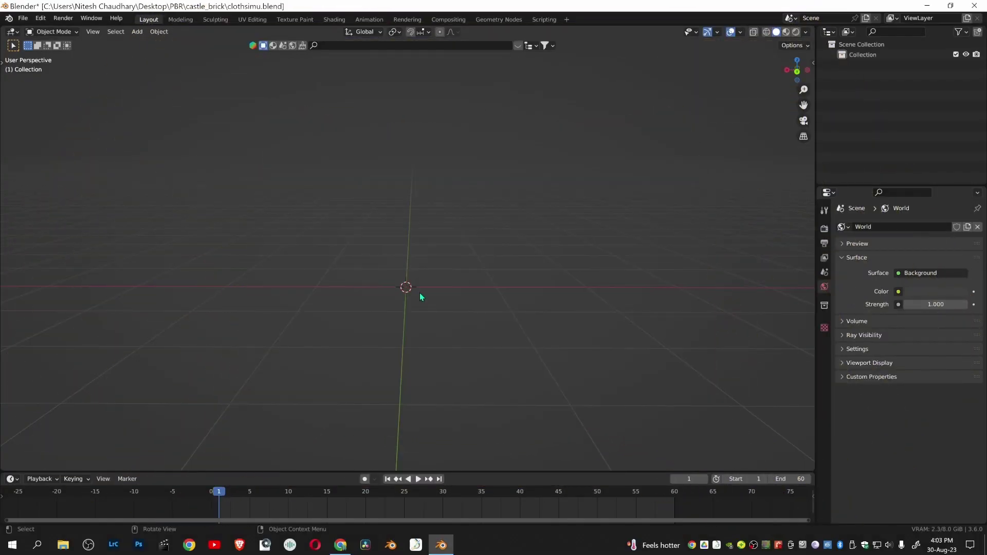
- Add a plane and move it straight up along Z to about 1.15 m
key(shift+a)
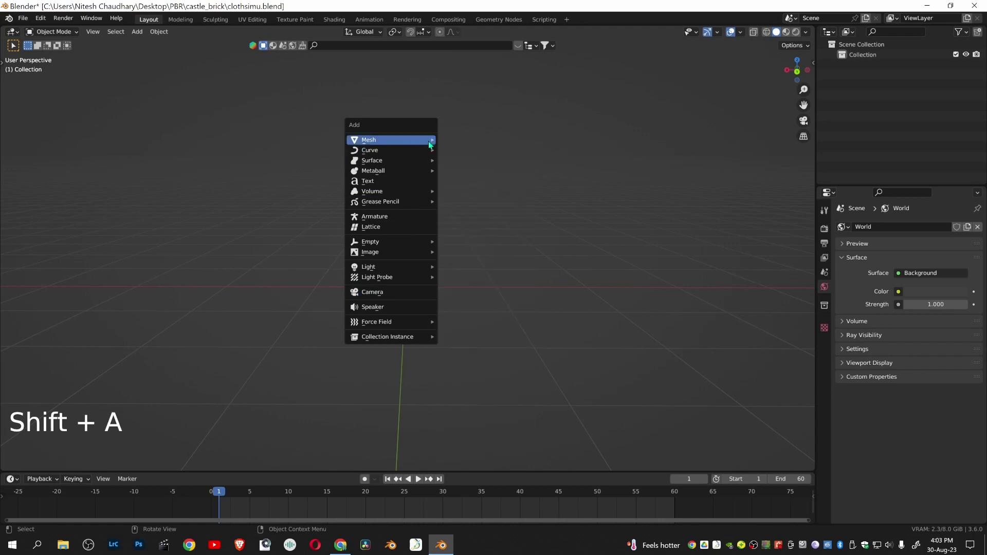
click(480, 139)
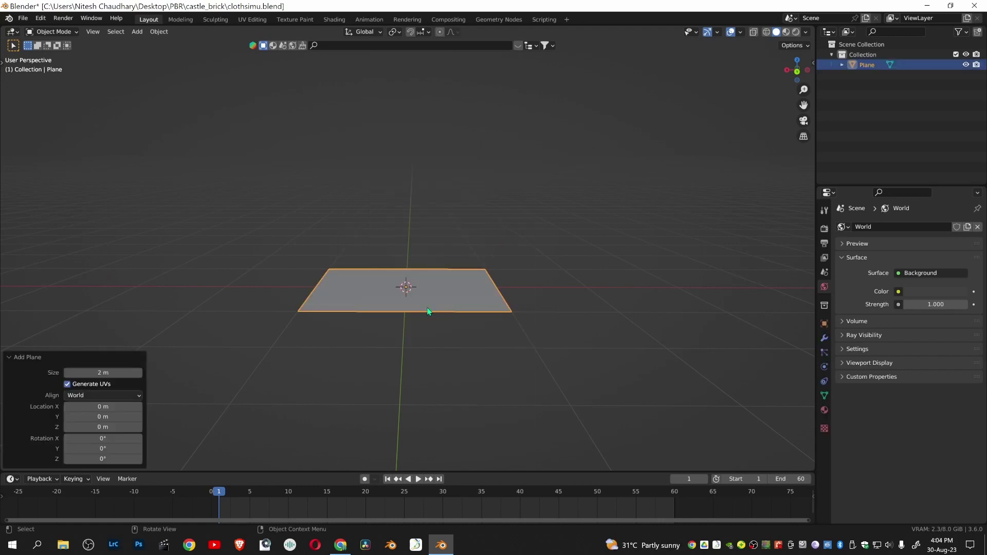
key(KP_1)
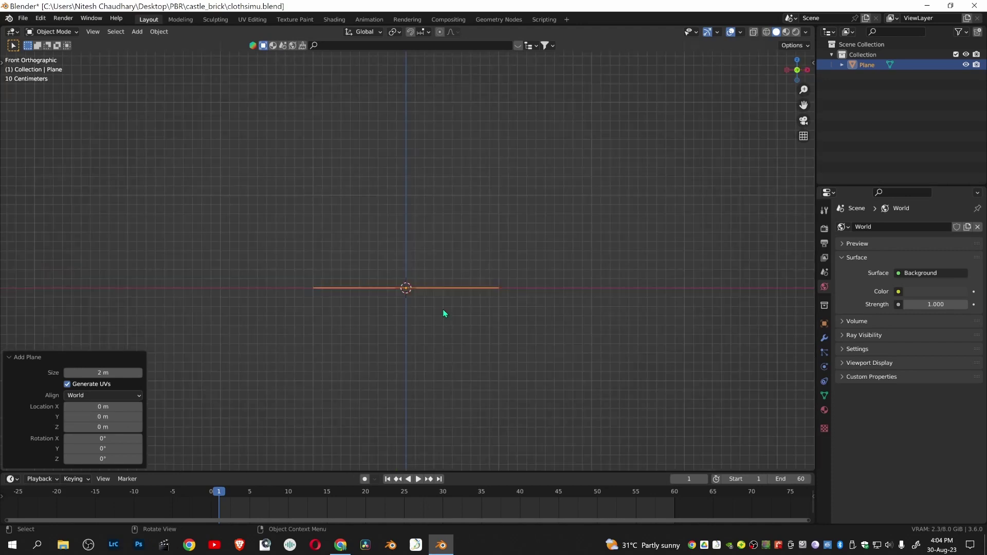
key(g)
key(z)
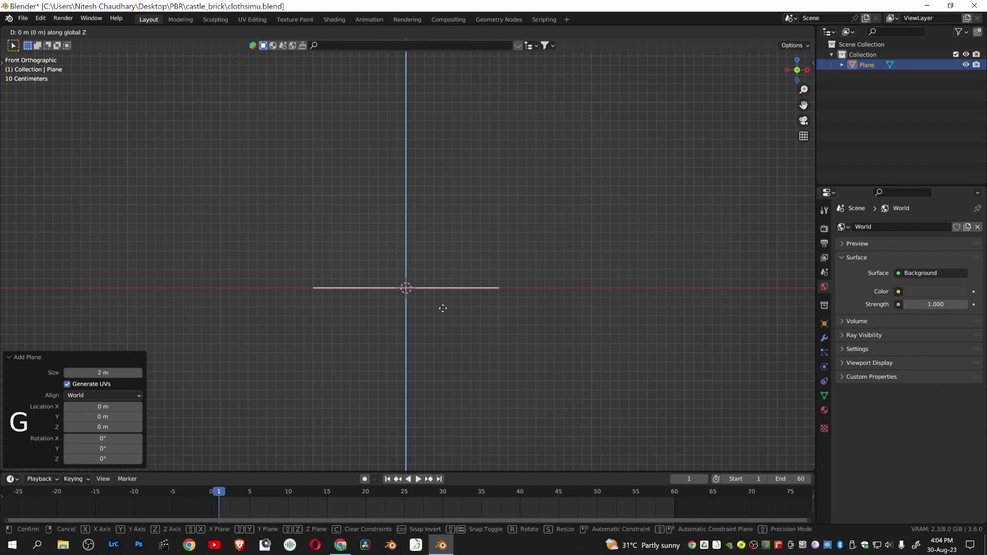
click(440, 201)
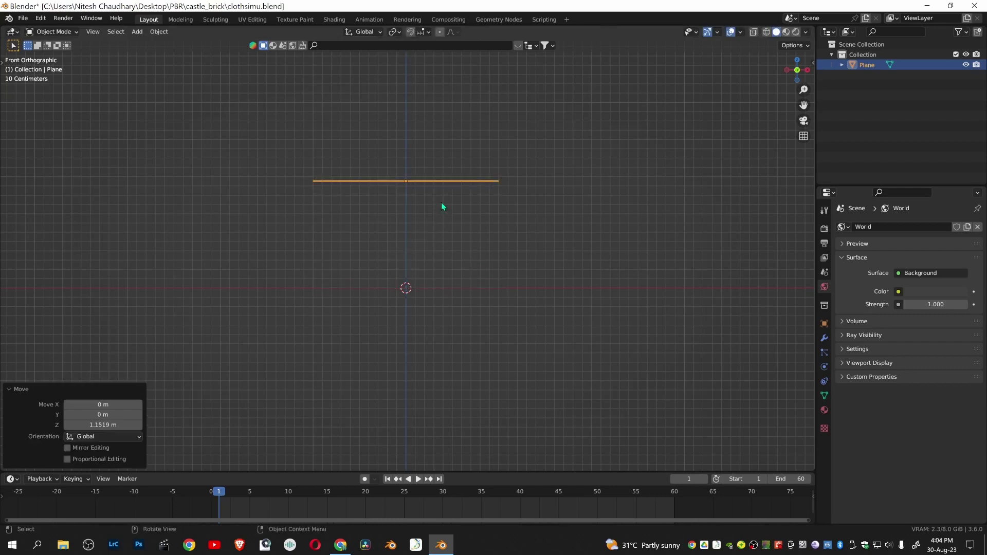
middle_drag(590, 262, 458, 301)
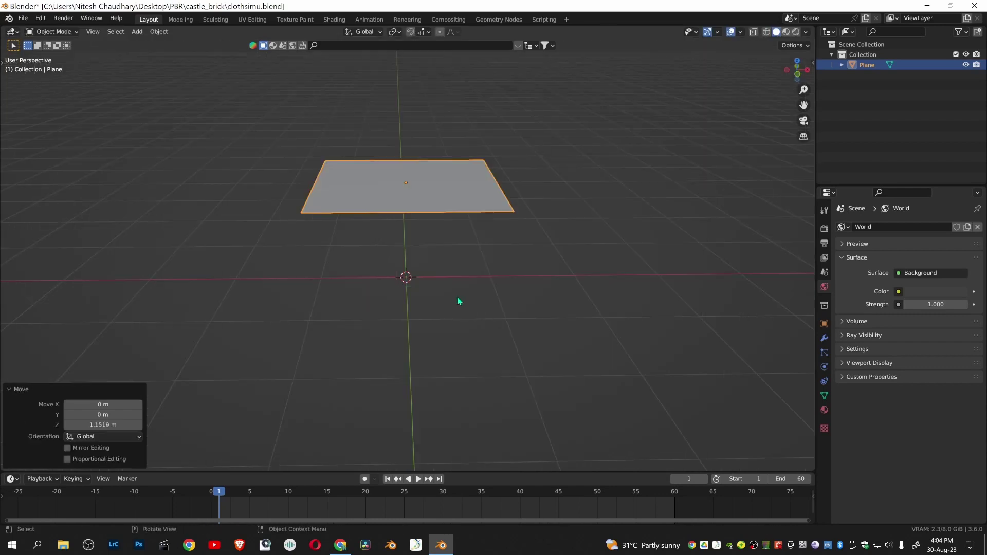
key(KP_7)
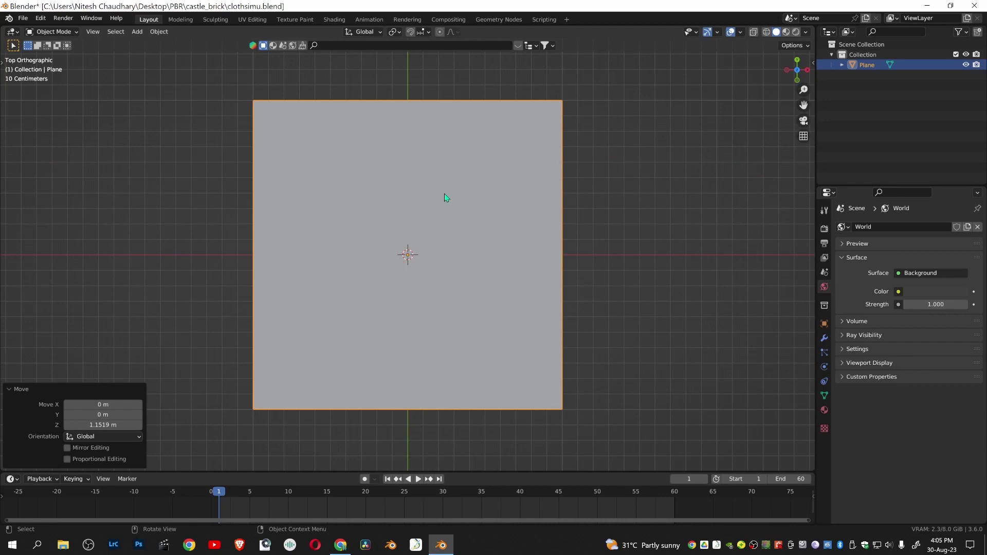
- In Edit Mode, subdivide the plane mesh with Number of Cuts set to 50
key(Tab)
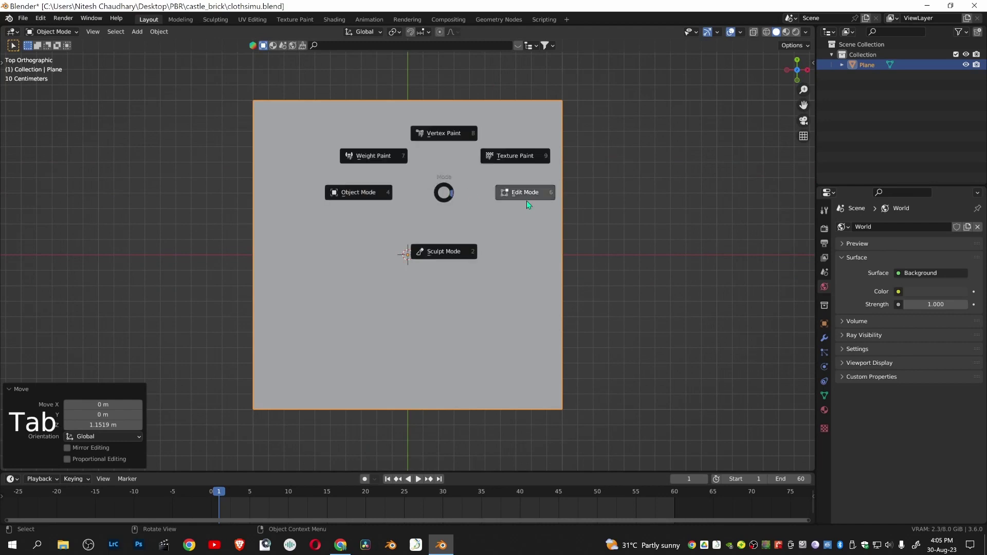
click(526, 201)
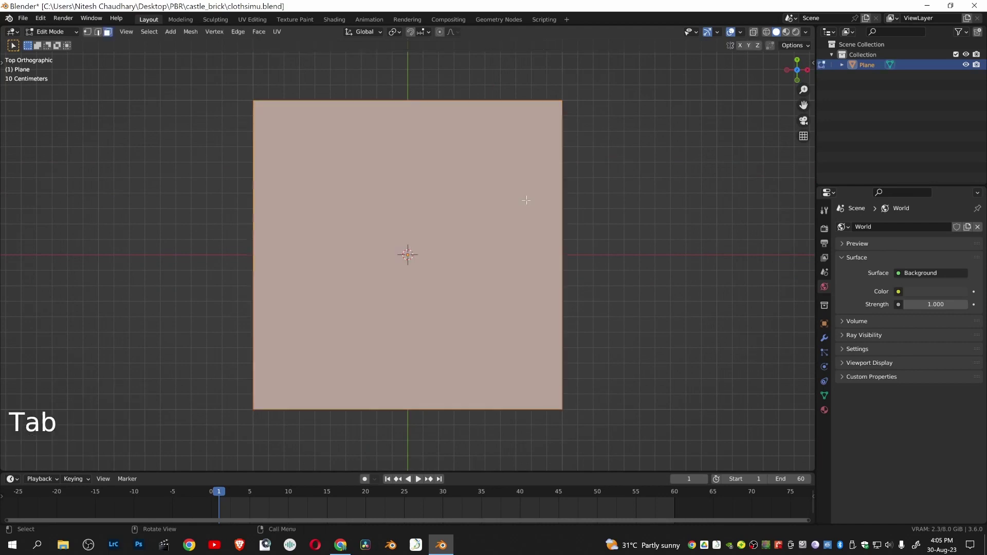
right_click(471, 192)
click(470, 193)
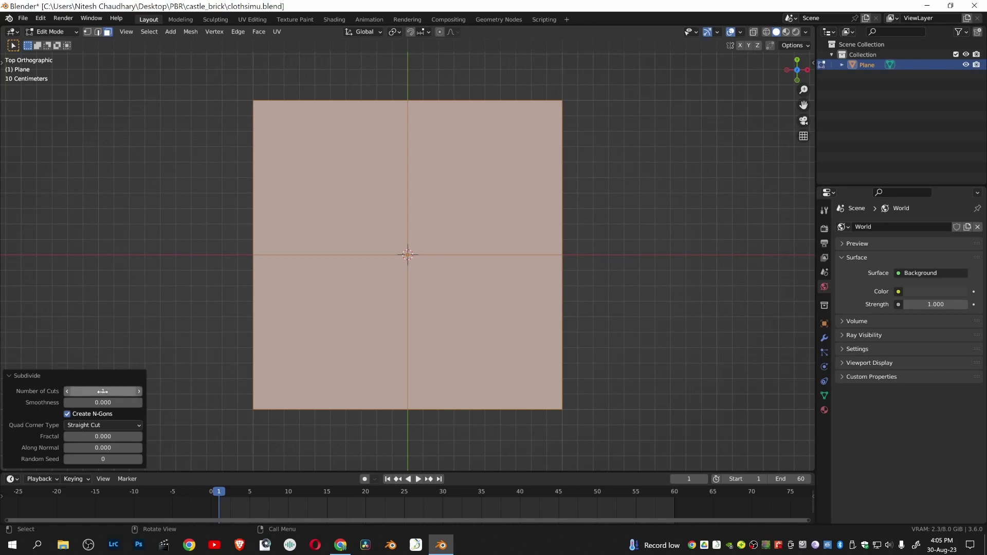
click(104, 391)
text(50)
key(Return)
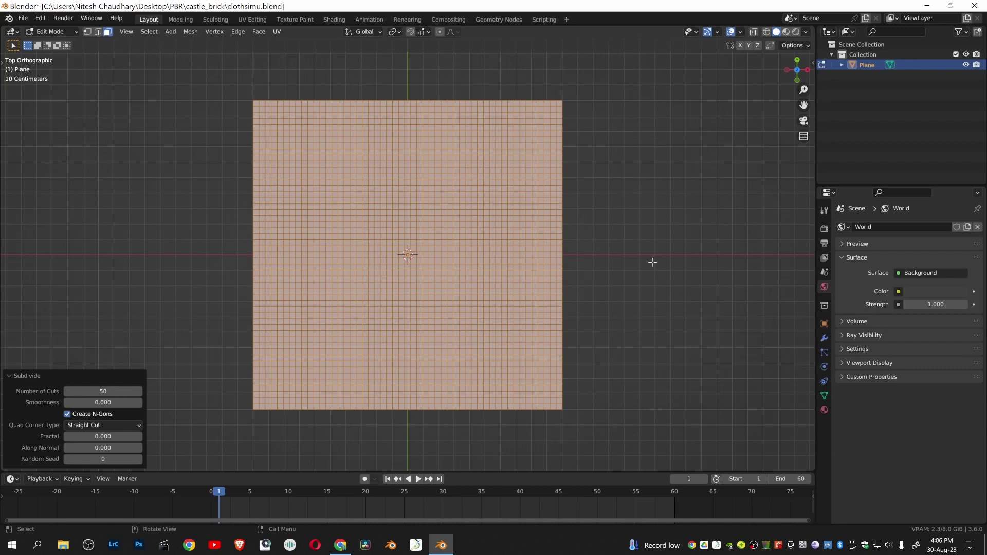
key(3)
- Select two vertices either side of centre and assign them to a new 'pins' vertex group
click(329, 255)
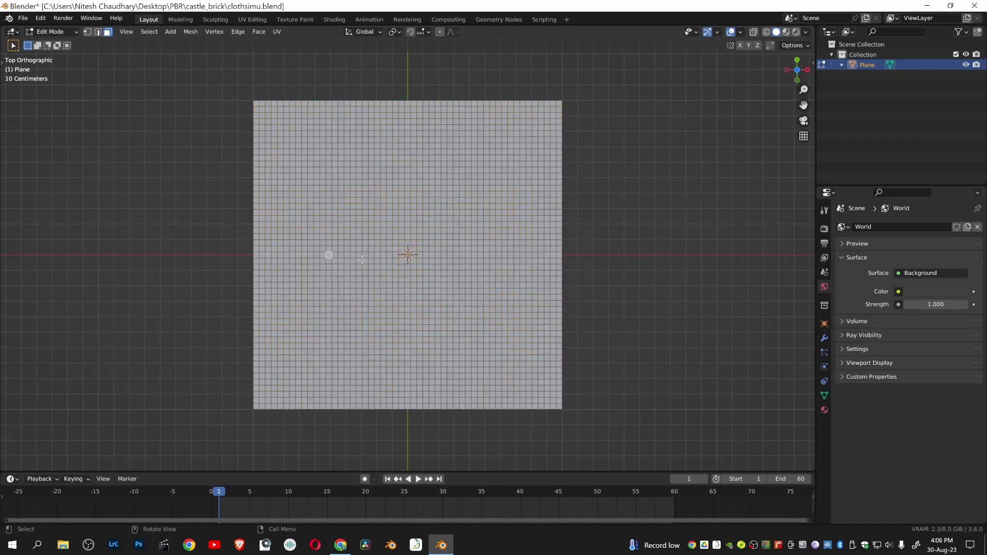
shift+click(487, 256)
click(824, 396)
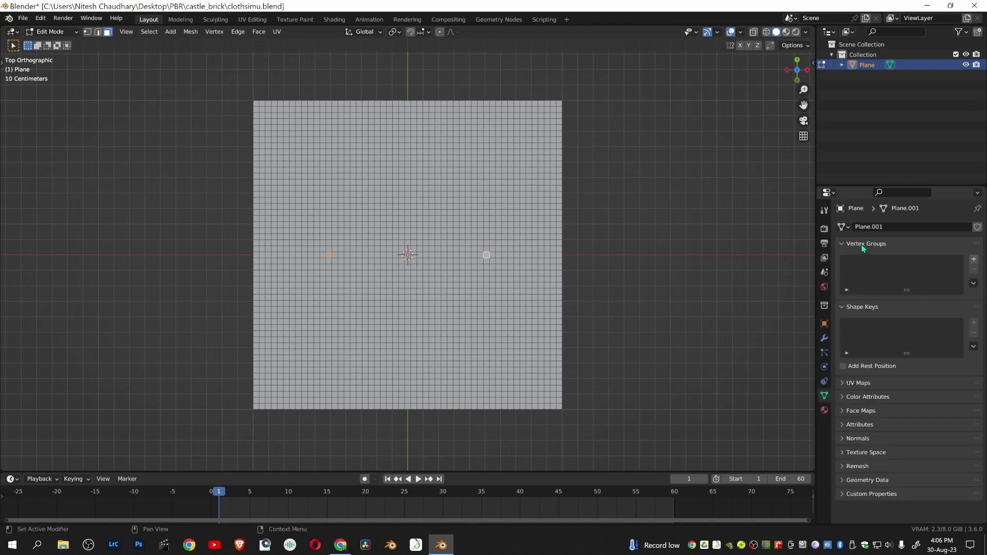
click(974, 261)
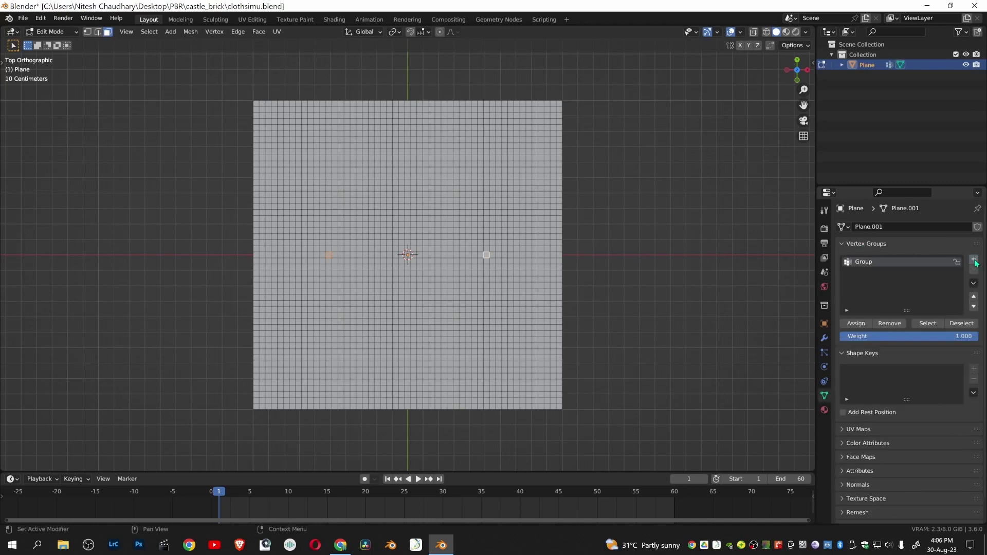
double_click(862, 263)
text(pins)
key(Return)
click(856, 325)
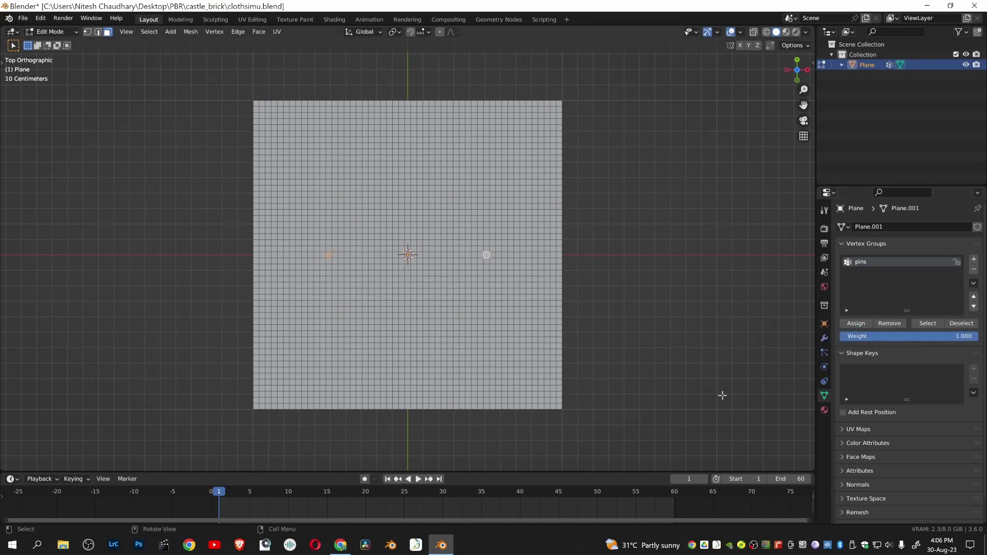
- Back in Object Mode, add Cloth physics to the plane using the Silk preset
key(Tab)
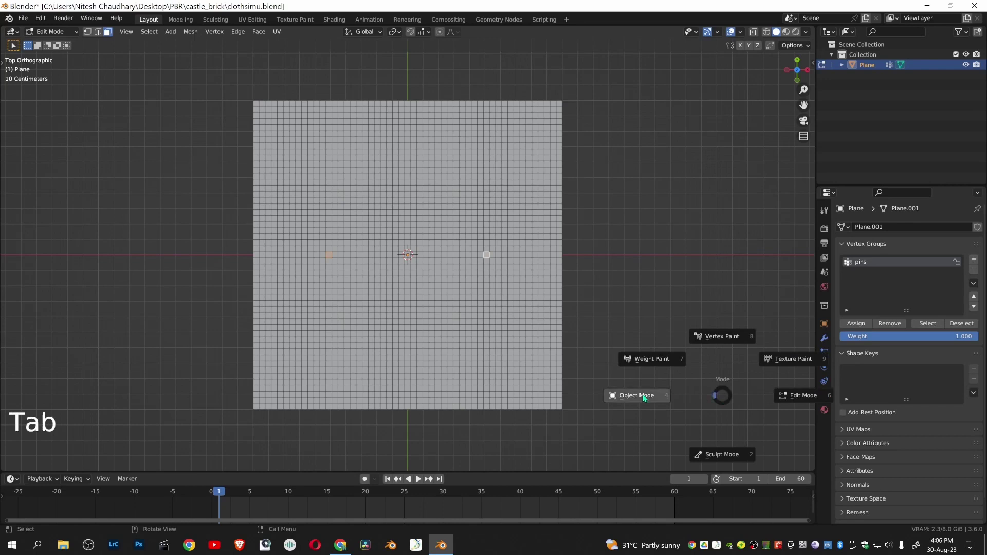
click(644, 398)
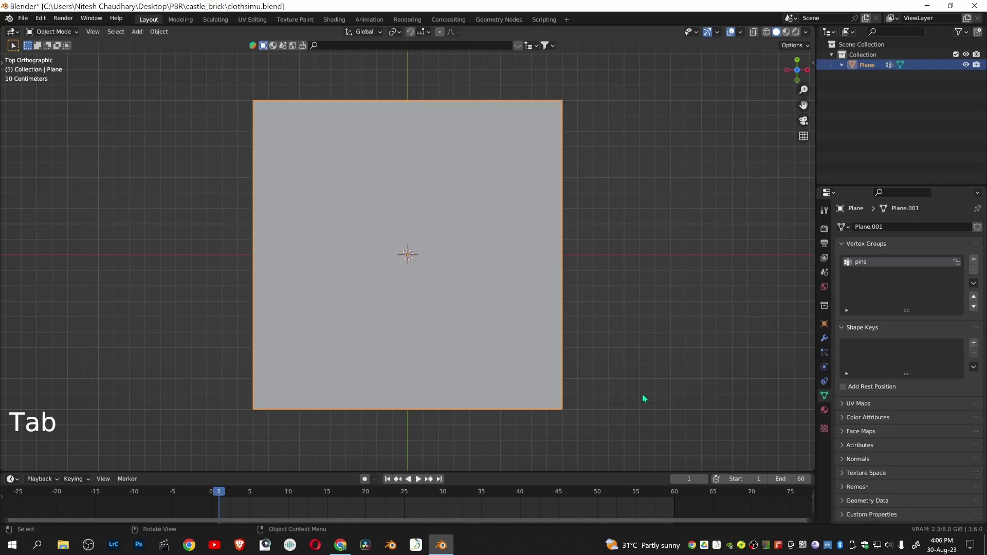
click(826, 369)
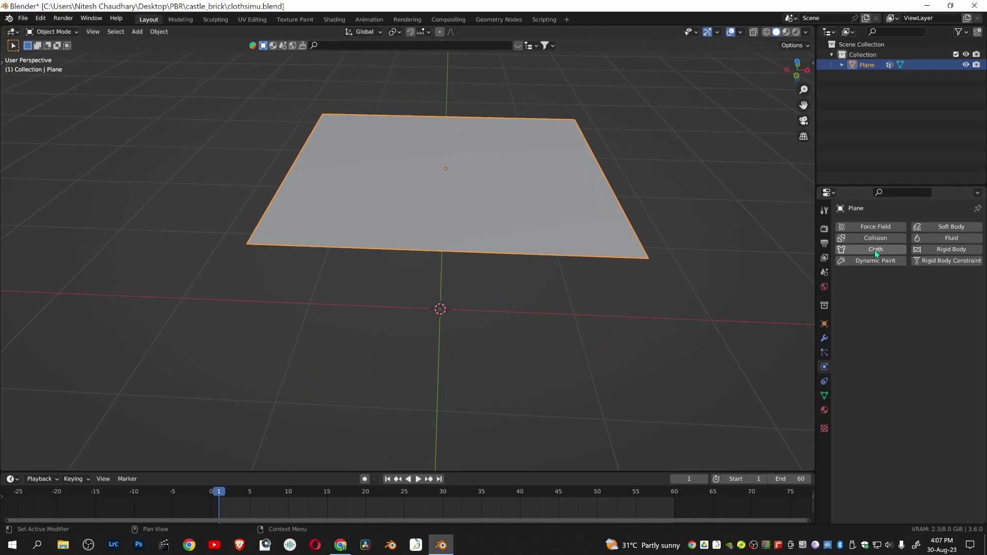
click(875, 249)
click(965, 278)
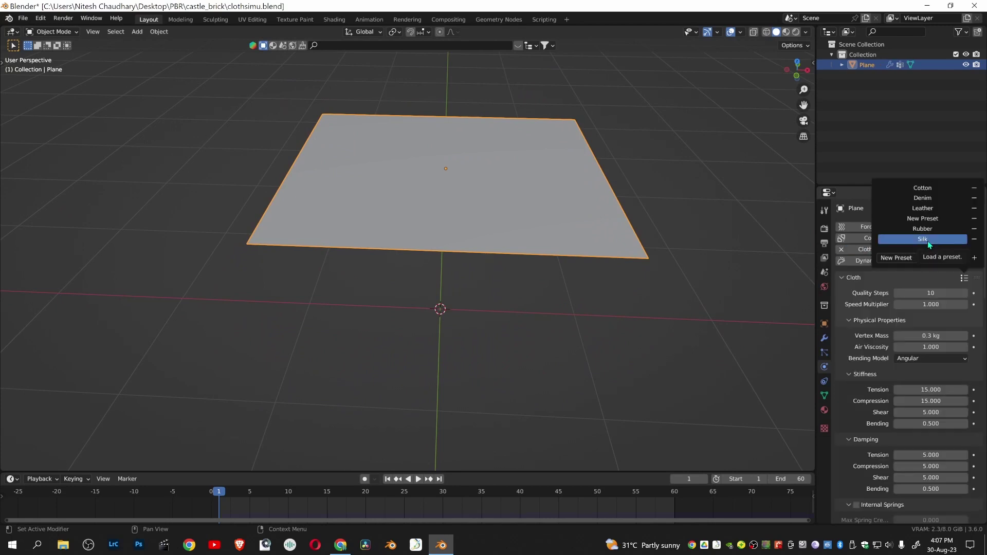
click(928, 240)
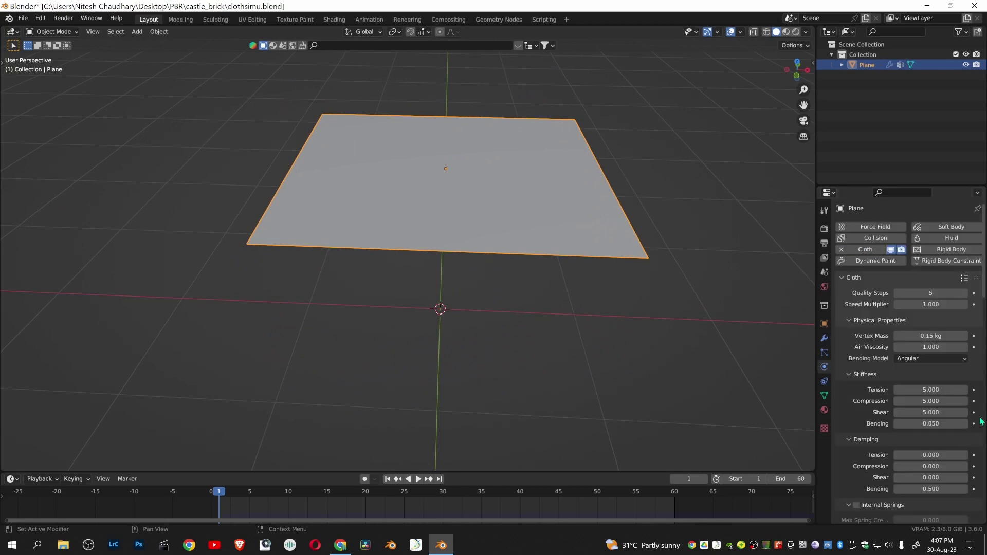
- Set cloth Quality Steps to 10 and the Bending Model to Linear
click(935, 293)
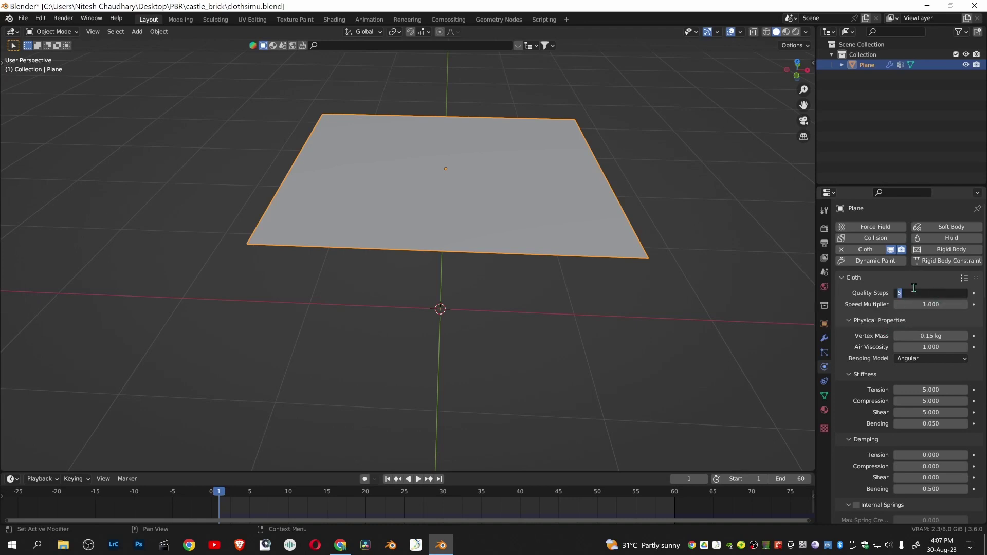
text(10)
key(Return)
scroll(926, 296, down, 2)
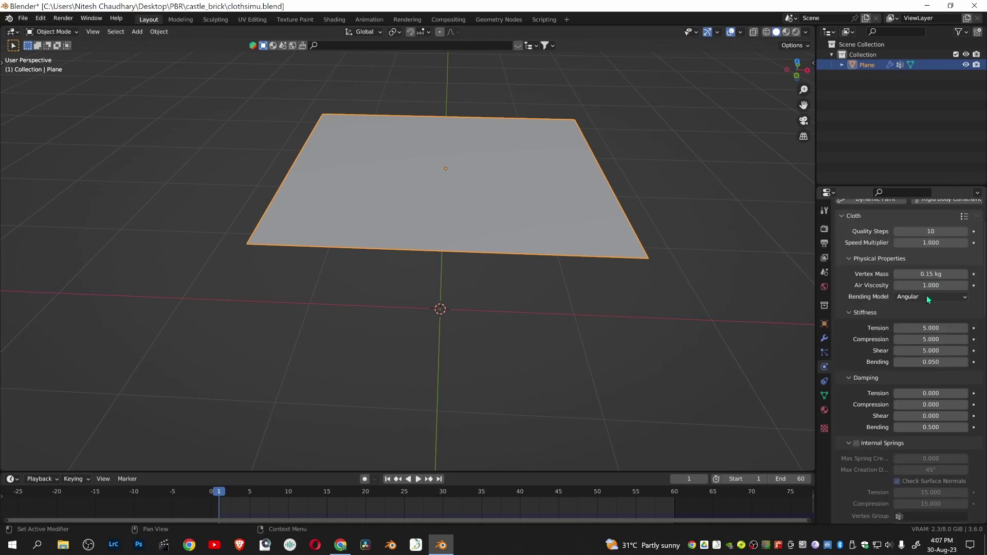
click(926, 295)
click(931, 312)
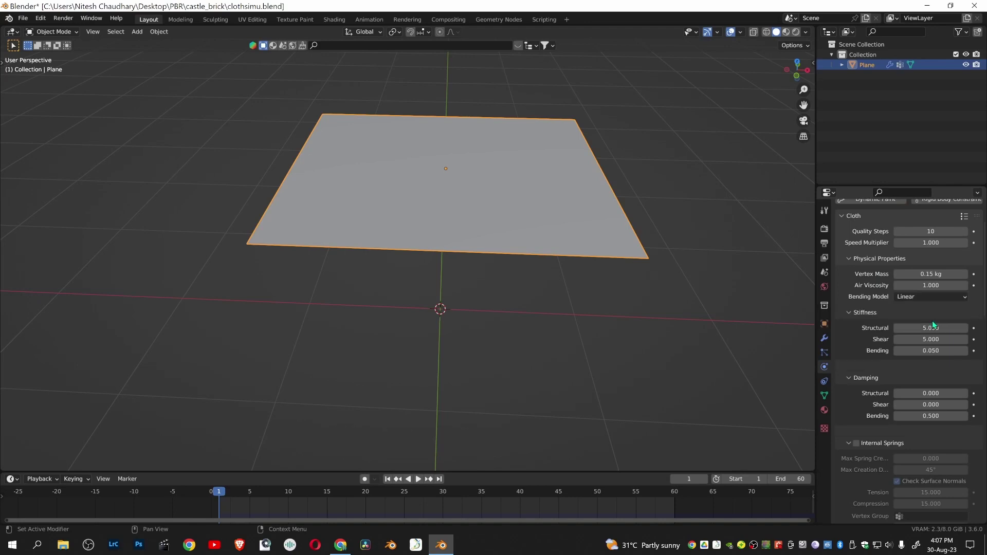
scroll(878, 394, down, 1)
scroll(878, 394, down, 4)
scroll(878, 393, down, 2)
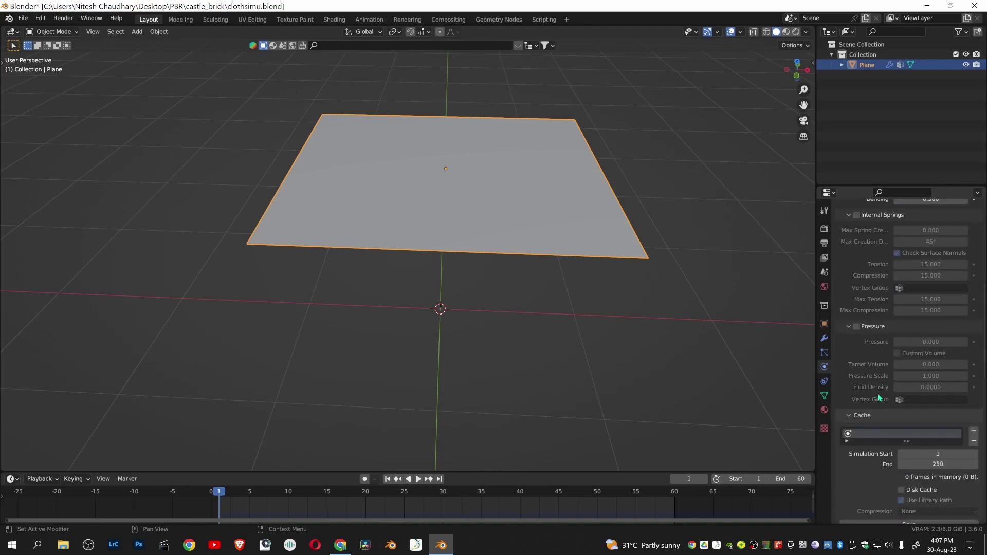
scroll(877, 393, down, 4)
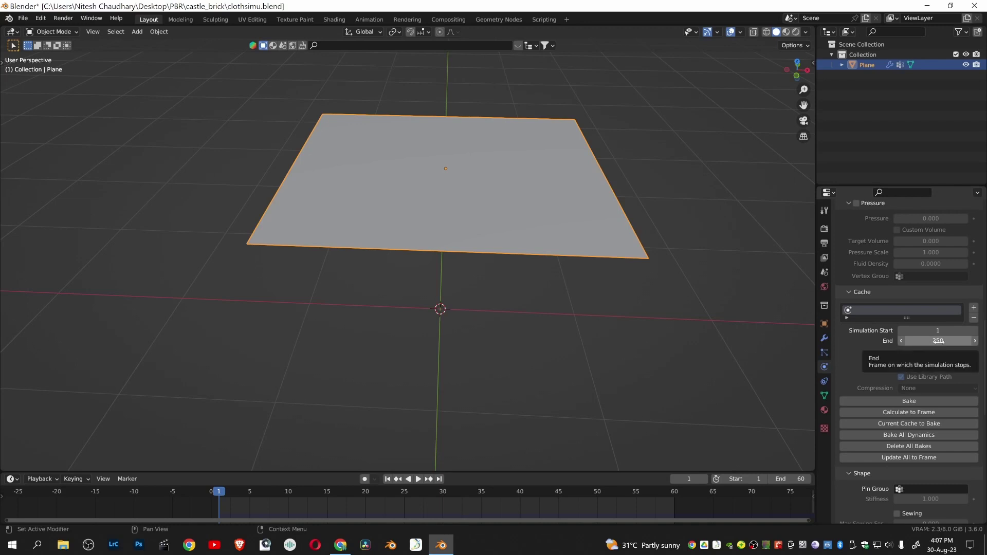
- Set the cloth cache end frame to 50 and the Pin Group to 'pins'
click(938, 340)
text(50)
key(Return)
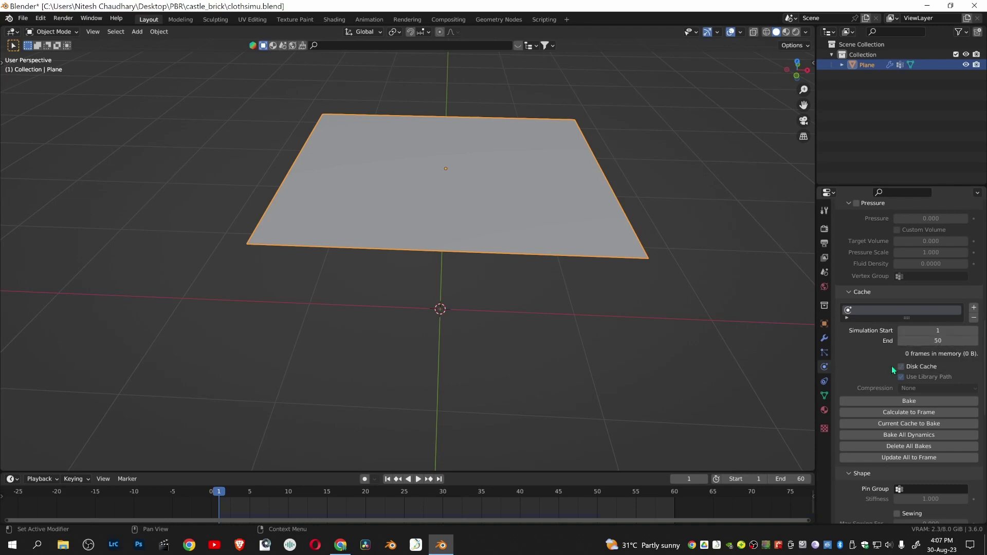
scroll(891, 366, down, 8)
click(930, 232)
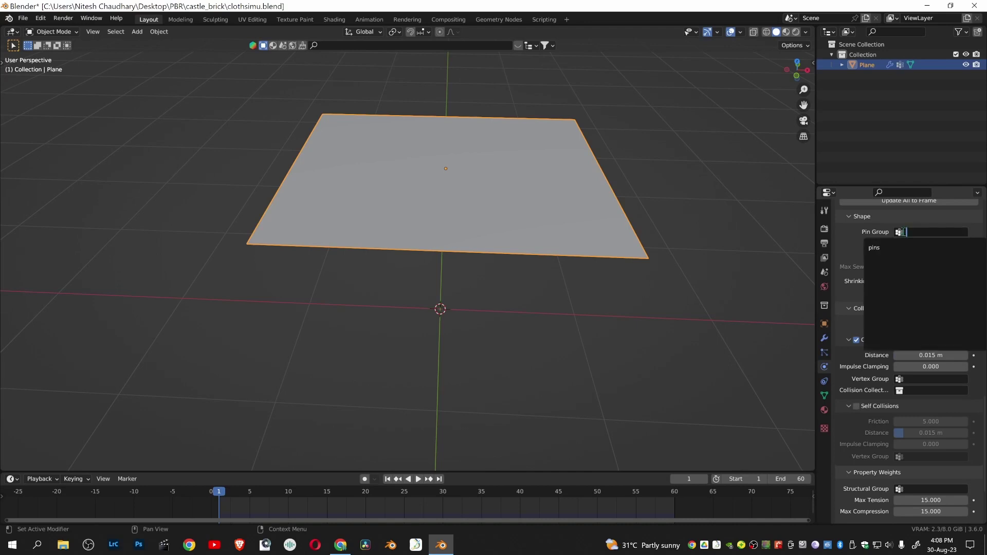
click(897, 247)
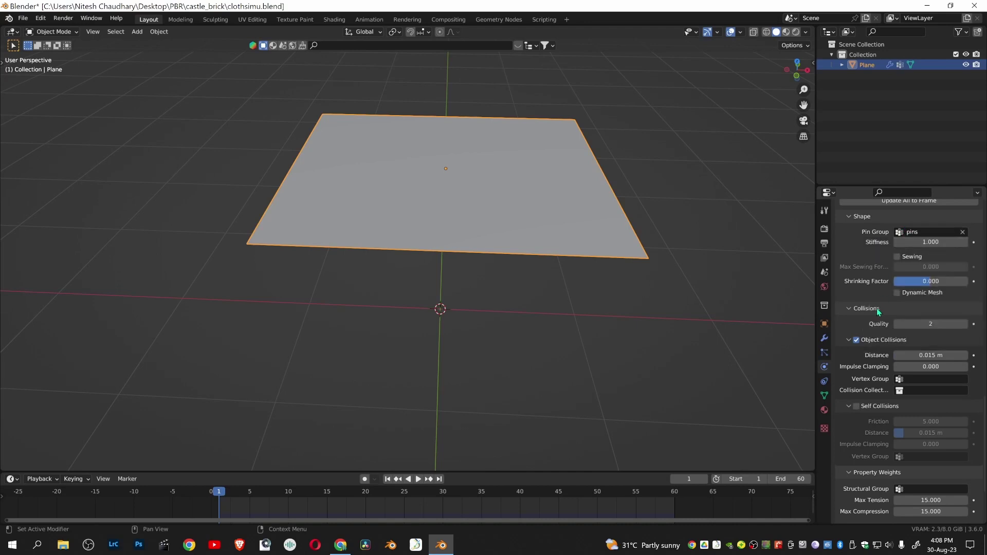
- Set collision quality to 5 and enable self collisions with 0.005 m distance
click(922, 327)
text(5)
key(Return)
scroll(857, 334, down, 3)
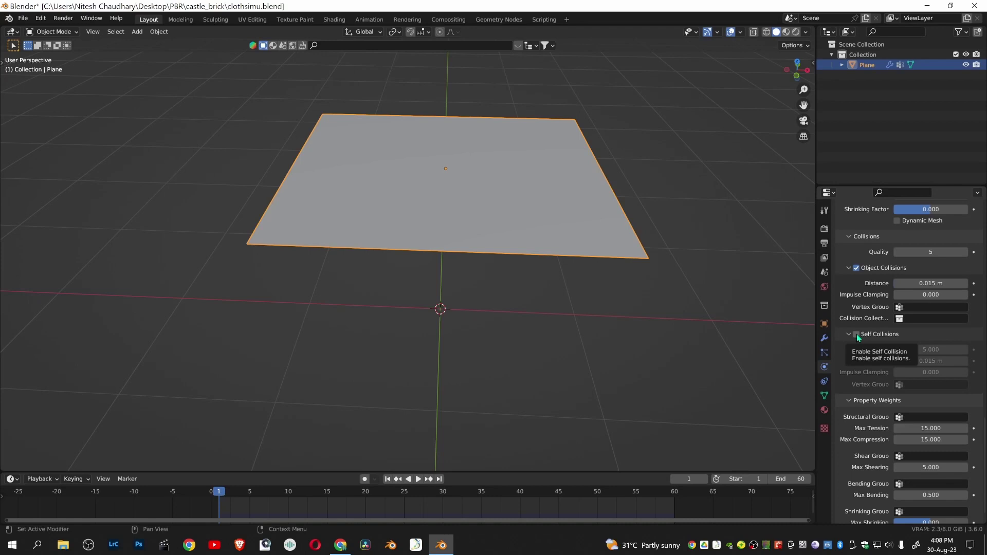
click(856, 334)
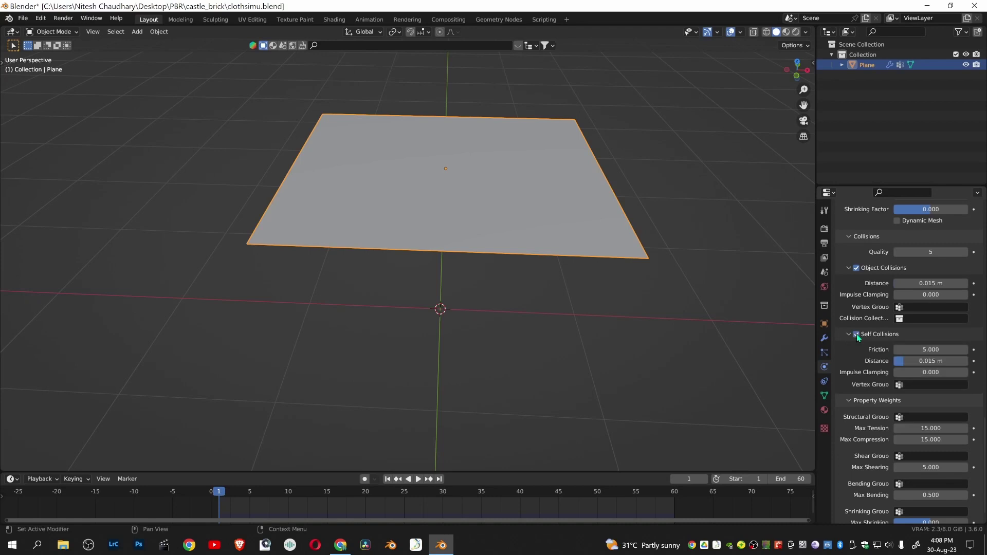
click(926, 361)
text(0.005)
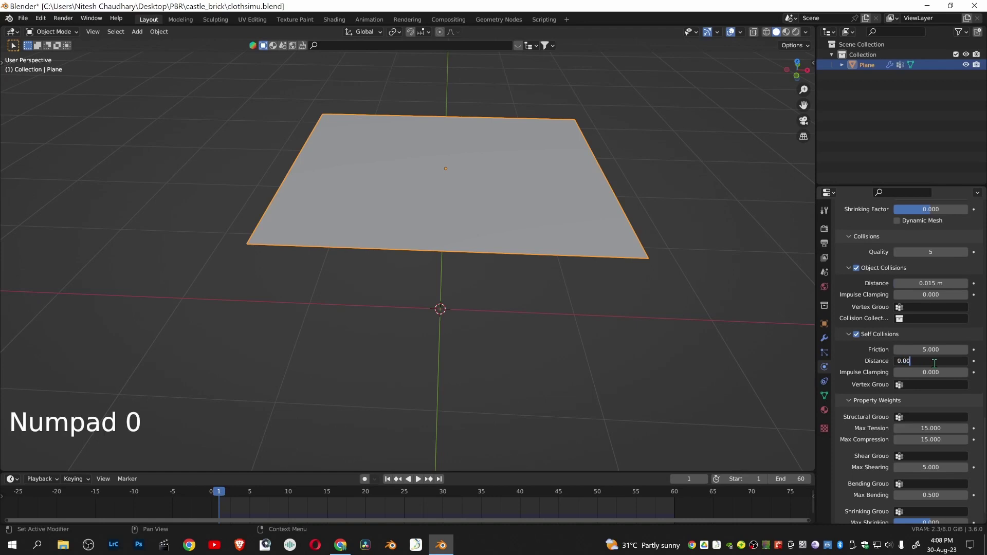
key(Return)
scroll(935, 369, up, 10)
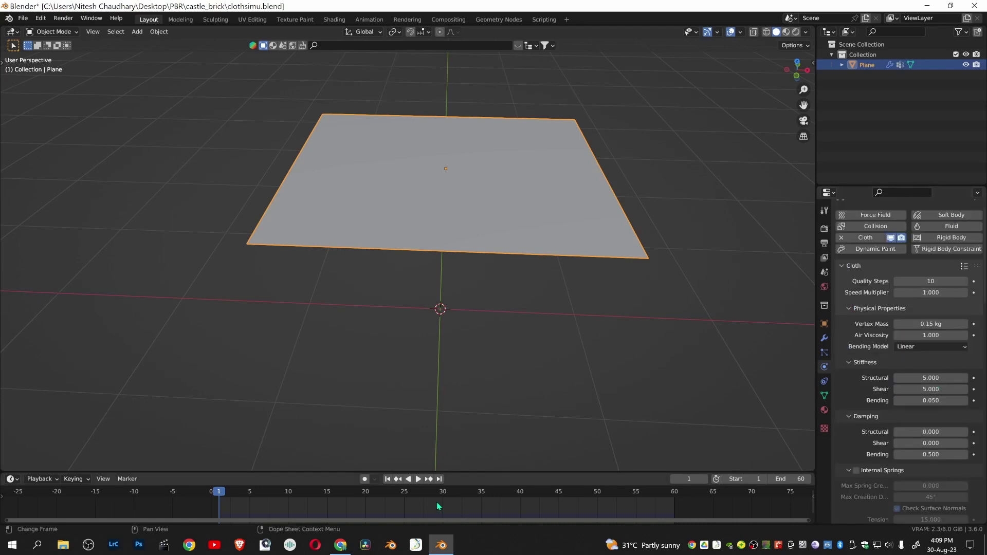
key(space)
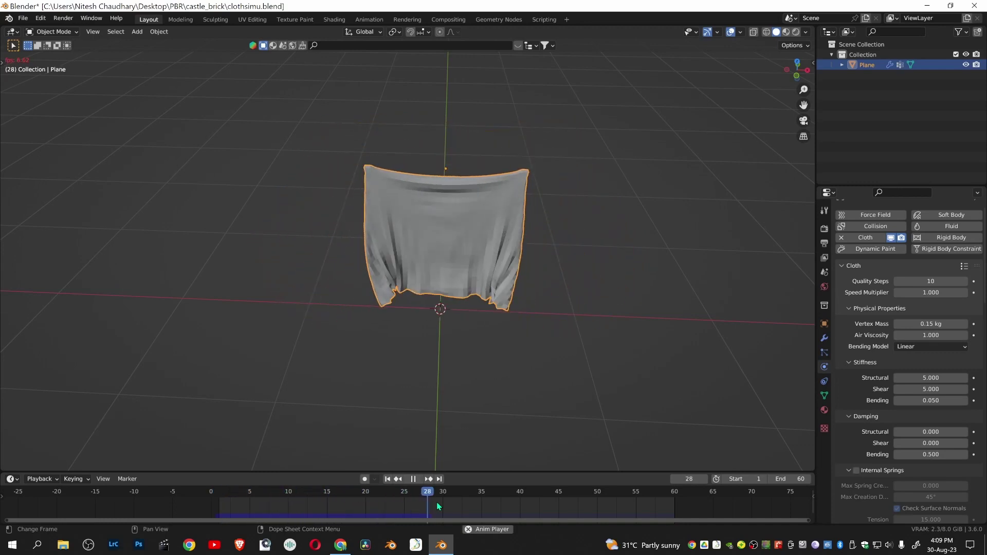
- Add a Solidify modifier to the plane with a thinner thickness
key(Escape)
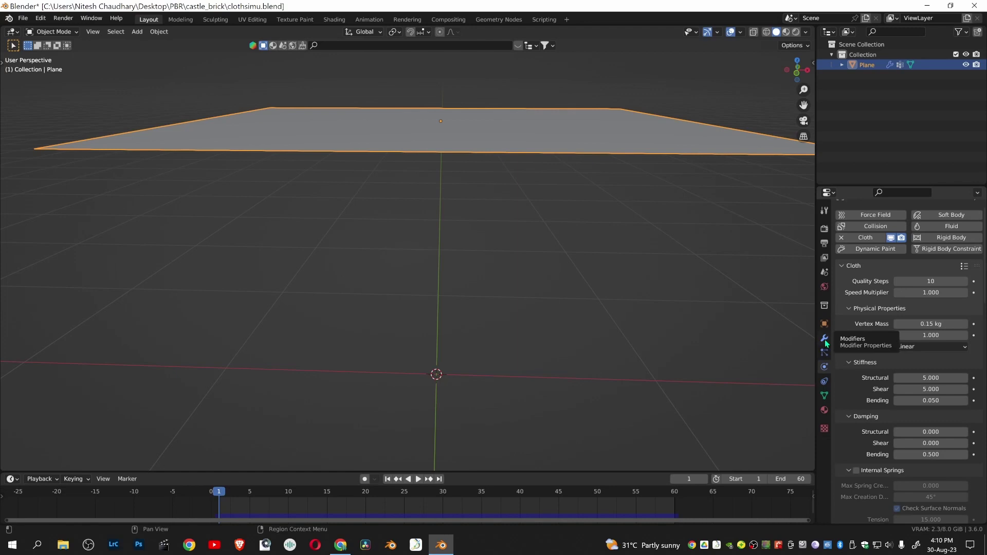
click(824, 339)
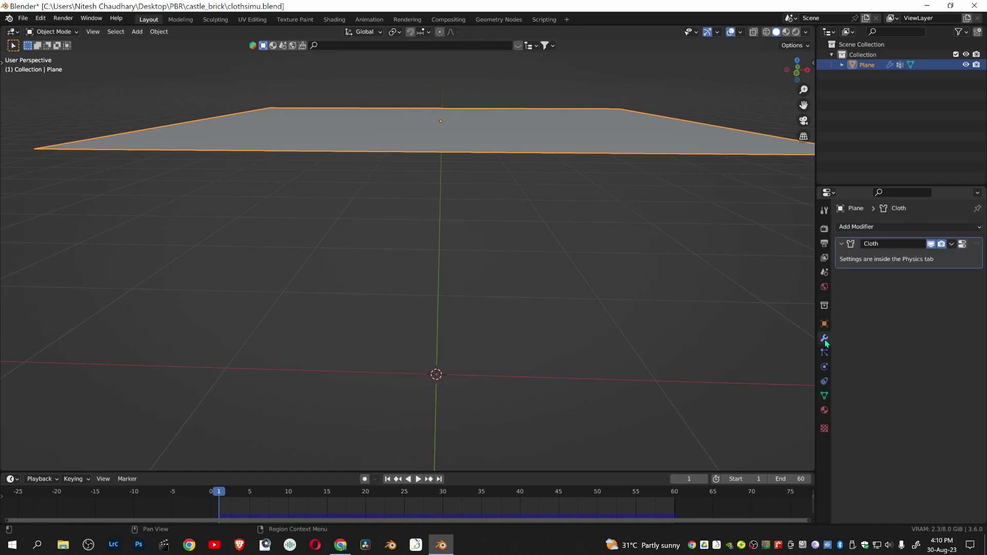
click(905, 227)
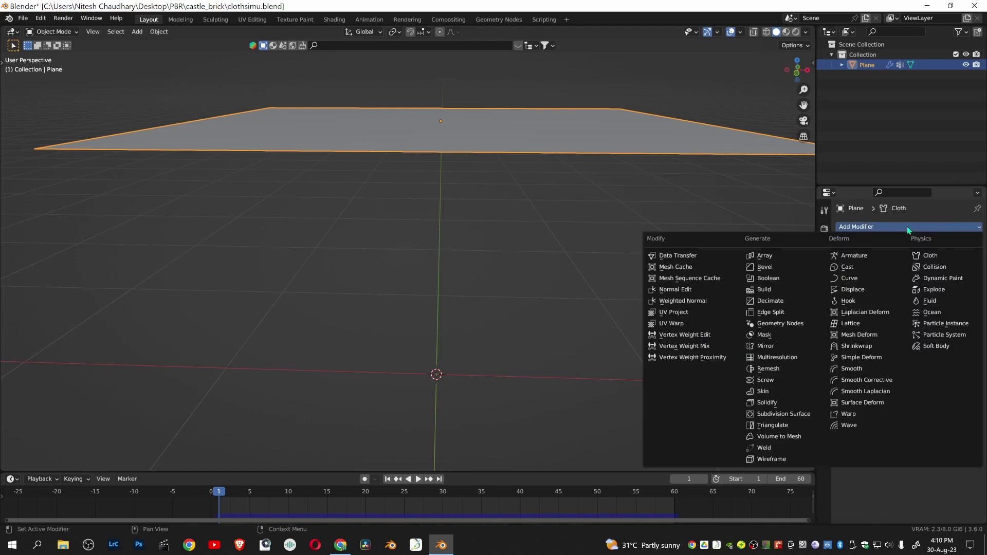
click(766, 401)
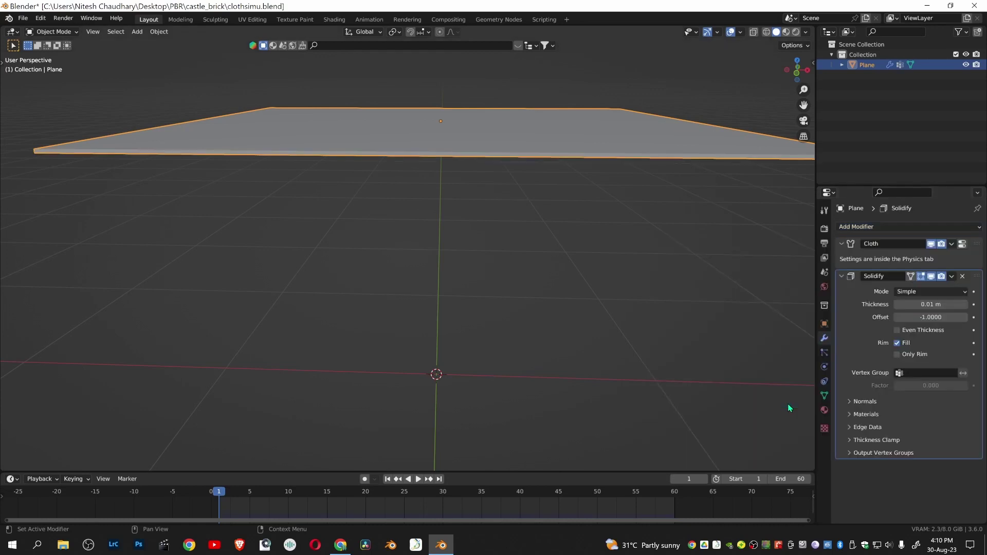
click(929, 305)
text(0.004)
key(Return)
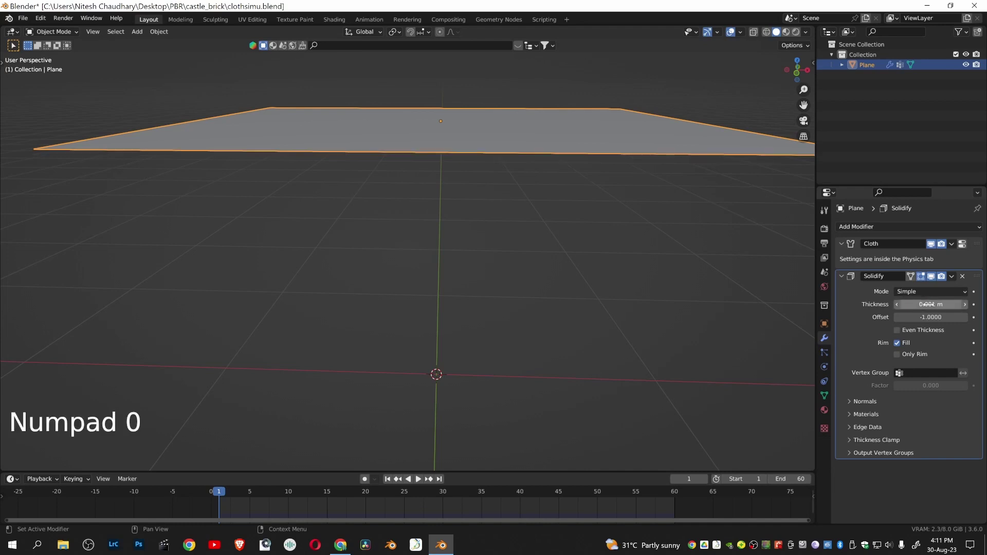
- Add a Subdivision Surface modifier below Solidify and bake the cloth simulation
click(880, 226)
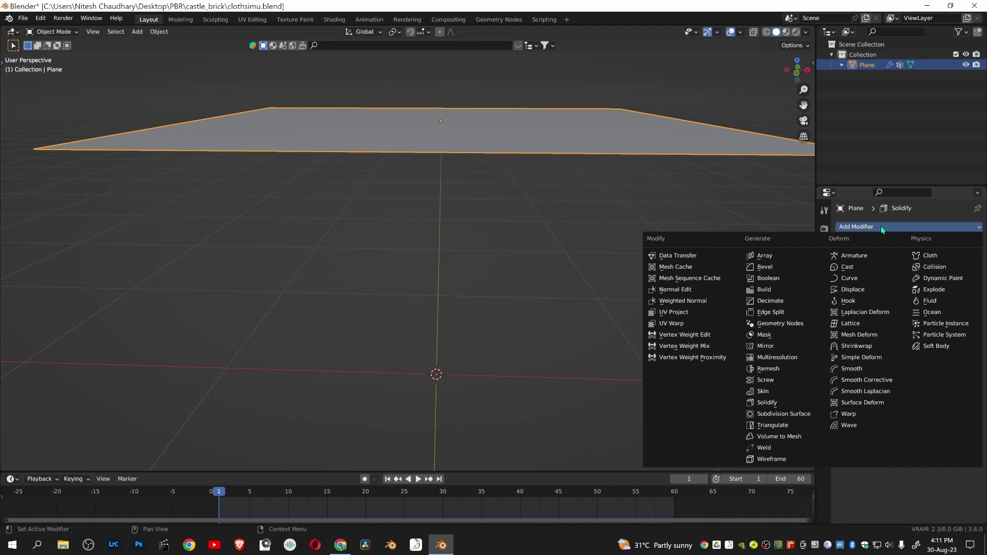
click(783, 413)
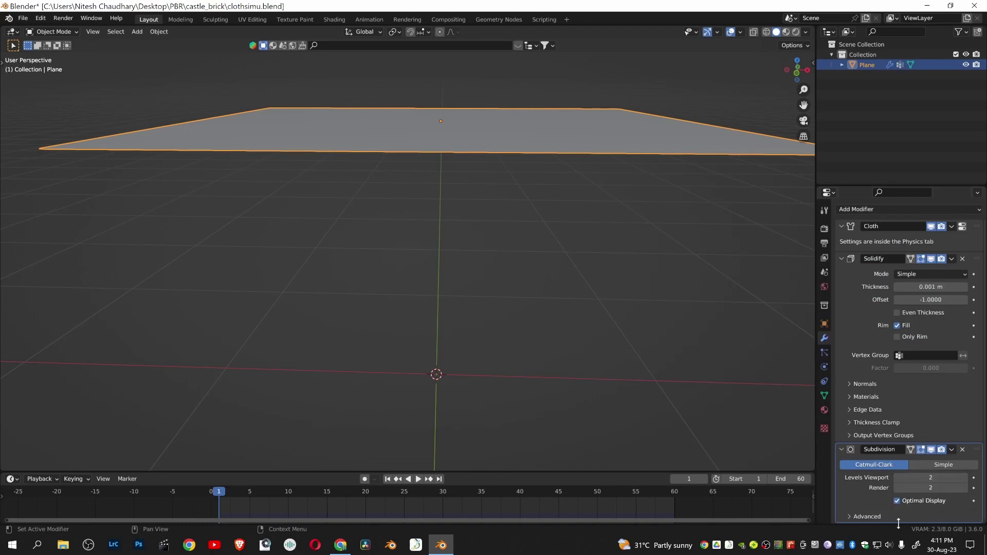
click(825, 370)
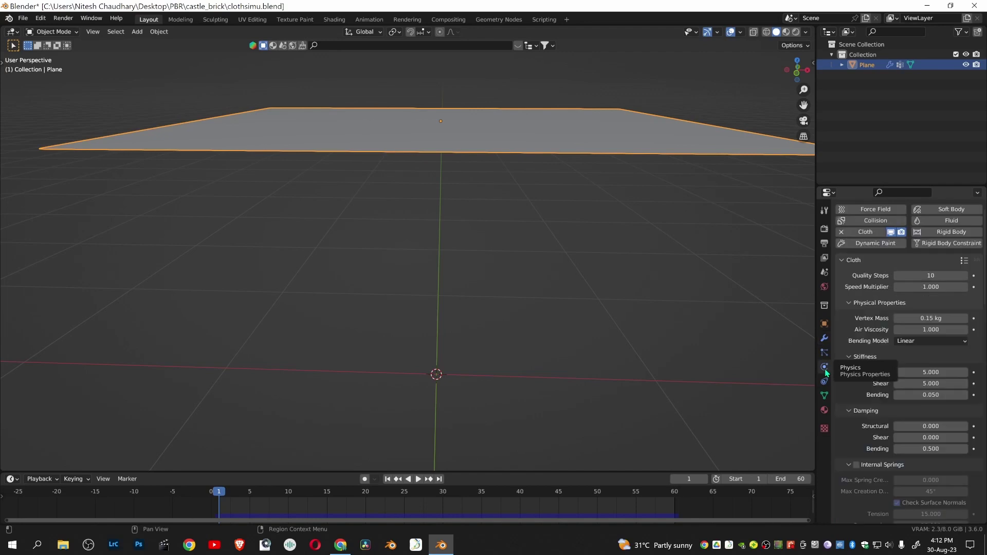
scroll(909, 354, down, 10)
click(917, 353)
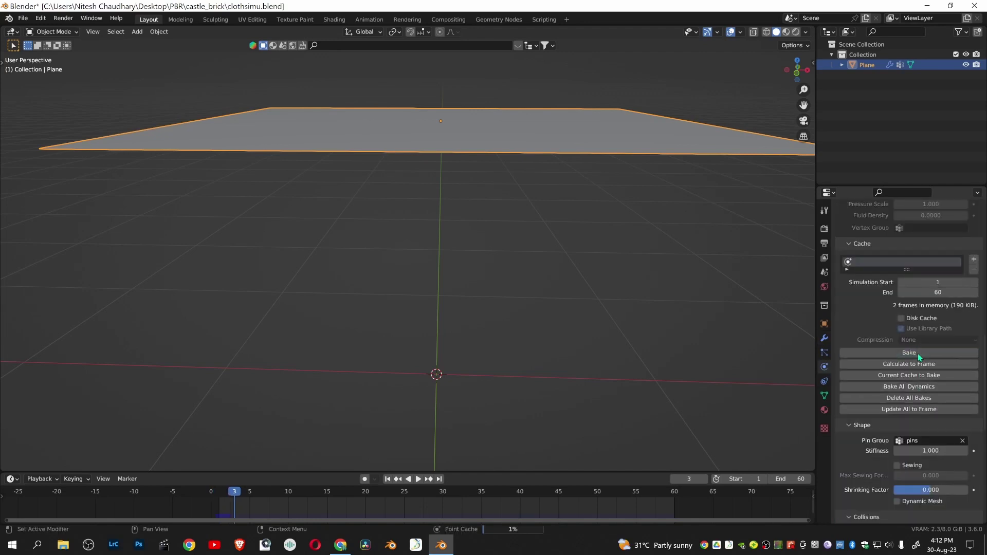
scroll(475, 265, down, 1)
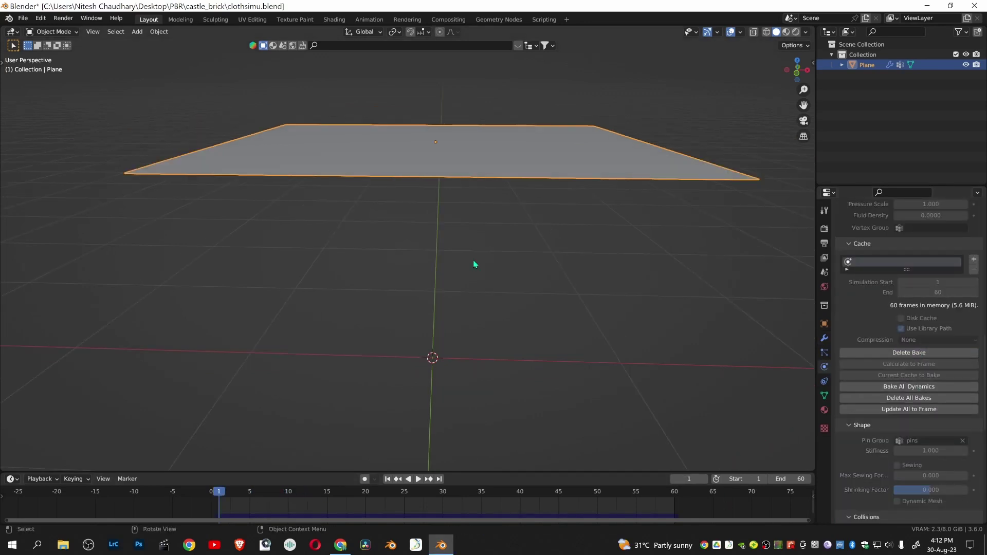
- In the Shading workspace, create a new material, Material.001, for the plane
click(333, 20)
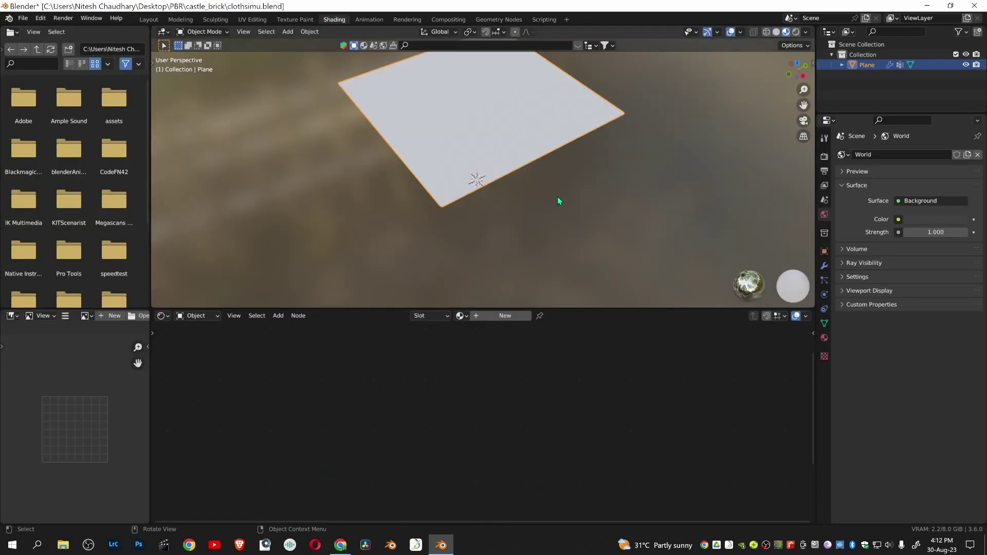
key(KP_Decimal)
click(506, 317)
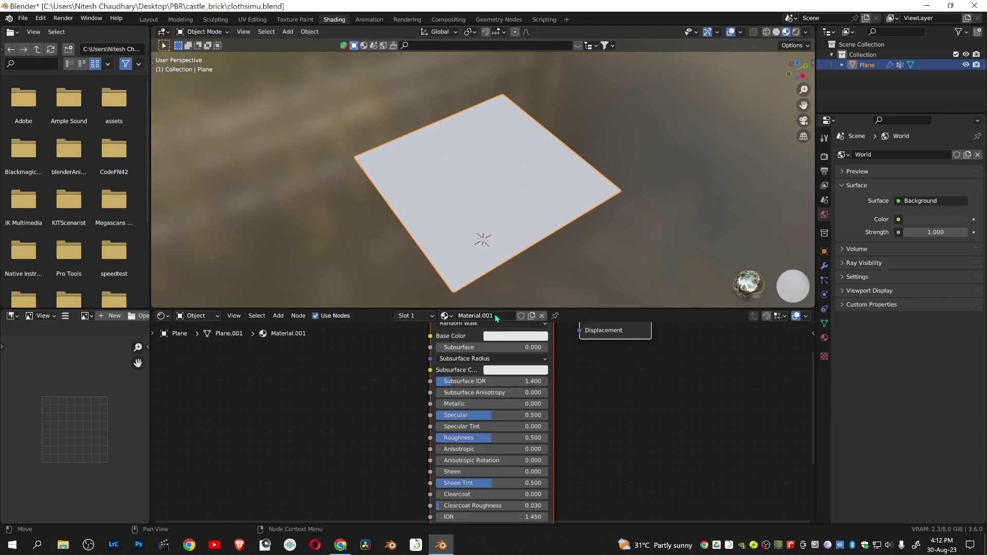
key(Home)
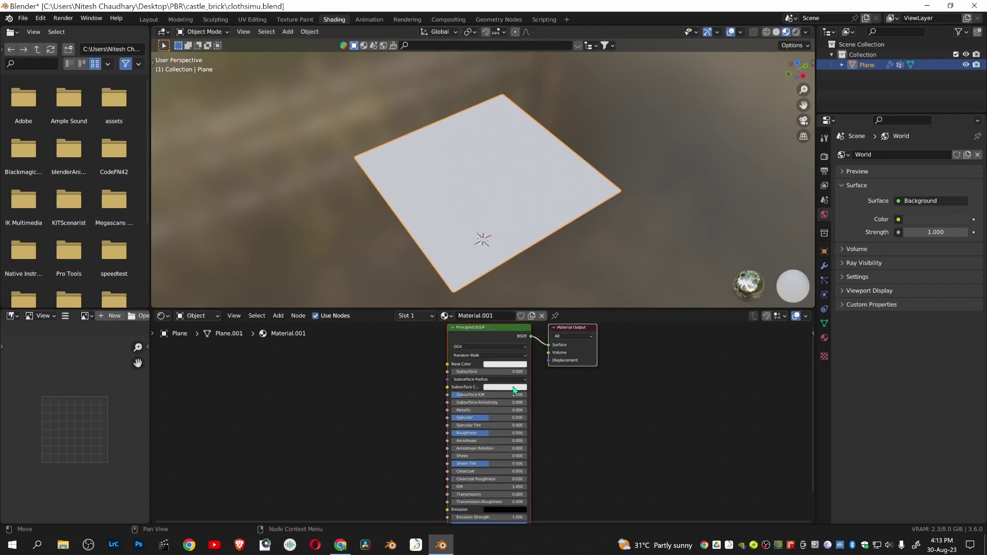
- Give the material a pale yellow base colour and 0.2 roughness, then return to Layout
click(498, 366)
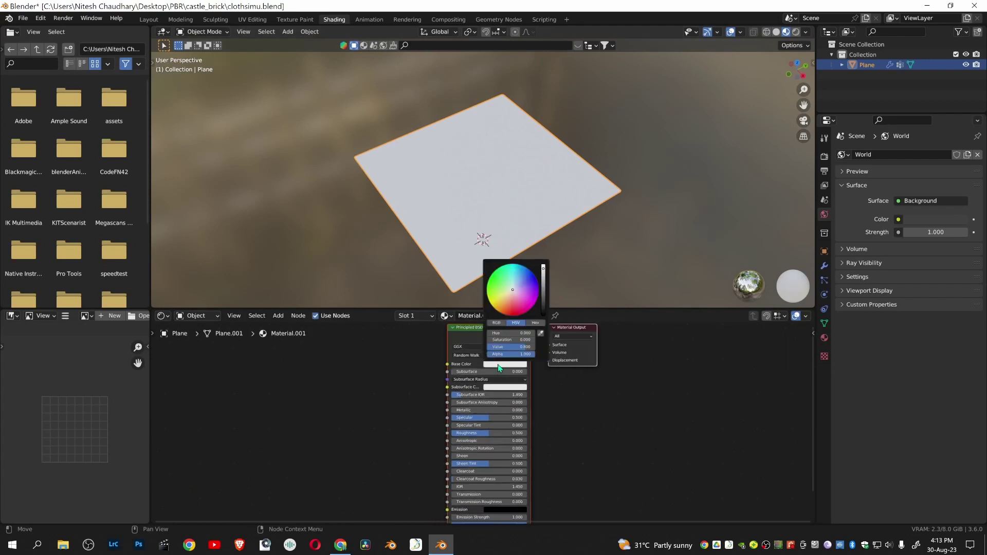
click(508, 303)
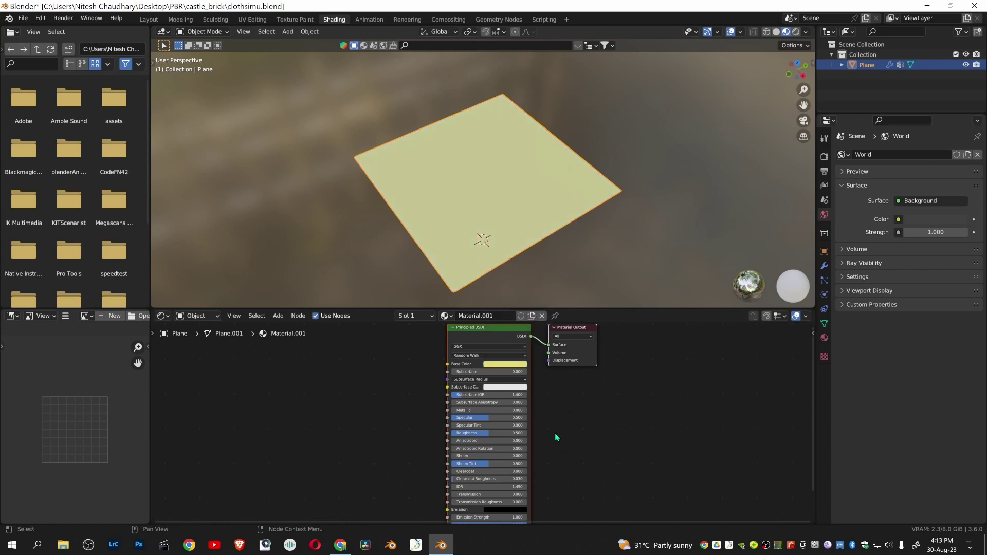
click(468, 433)
text(0.2)
key(Return)
click(148, 18)
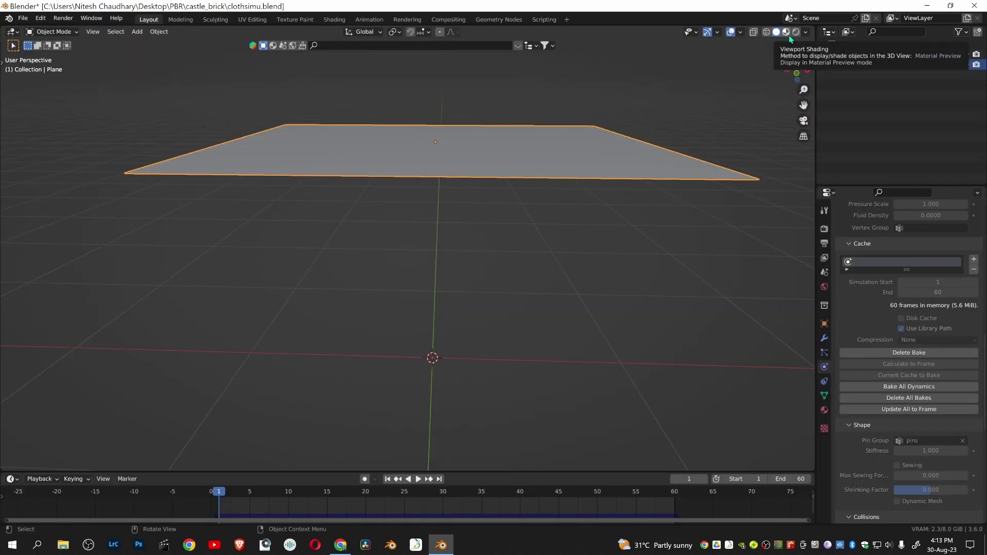
- Switch to Material Preview, play the cloth draping, then stop back at frame 1
click(785, 32)
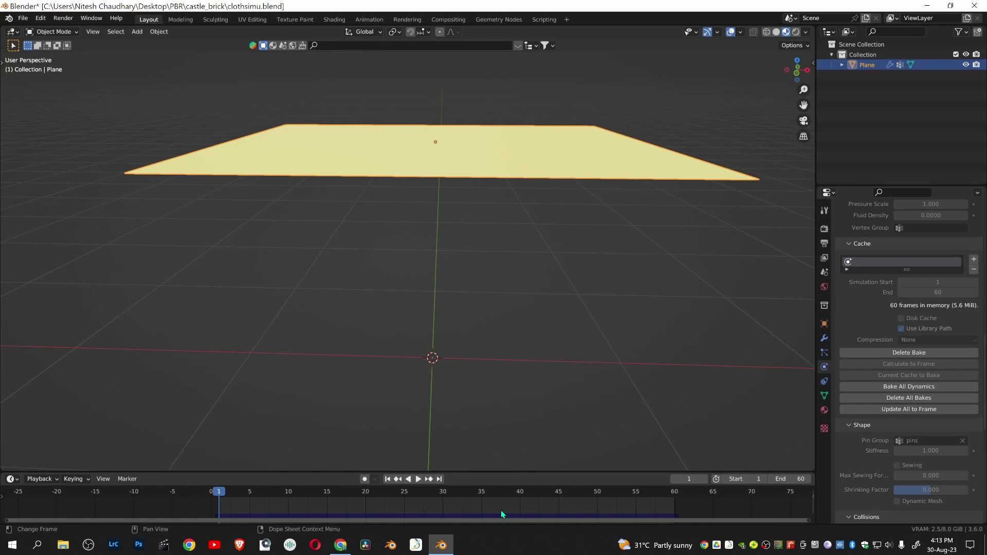
key(space)
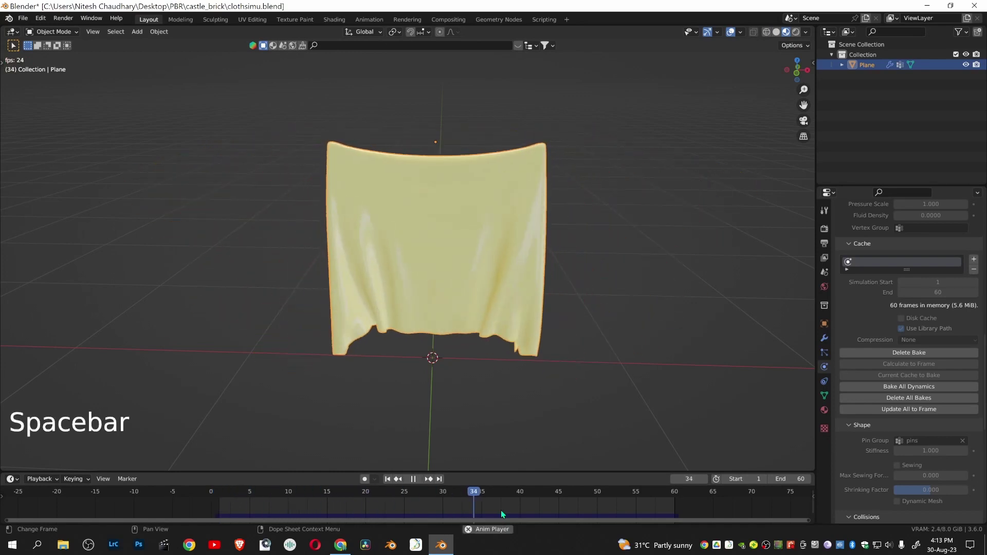
key(Escape)
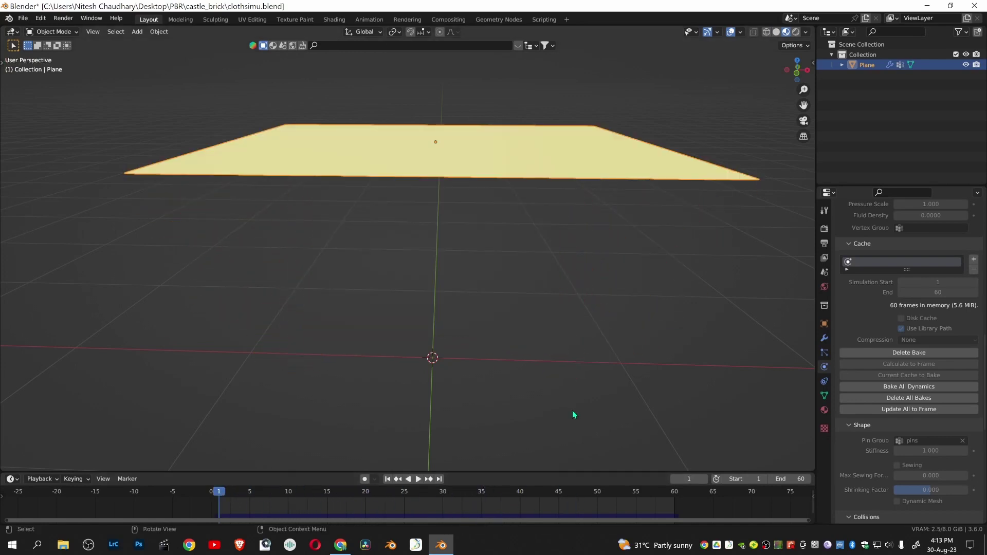
- In Rendered shading, set the World colour to an Environment Texture
click(796, 32)
middle_drag(614, 317, 621, 357)
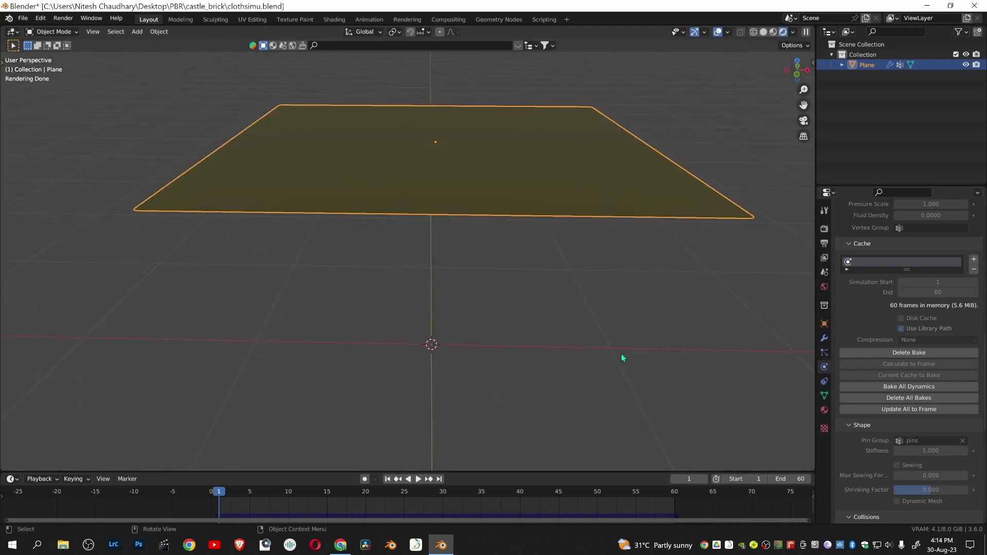
click(825, 287)
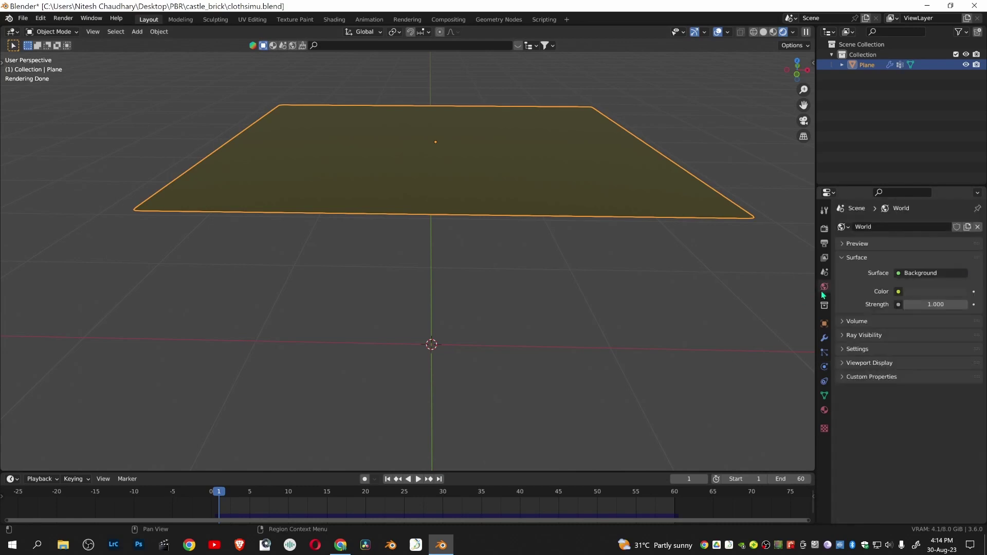
click(899, 292)
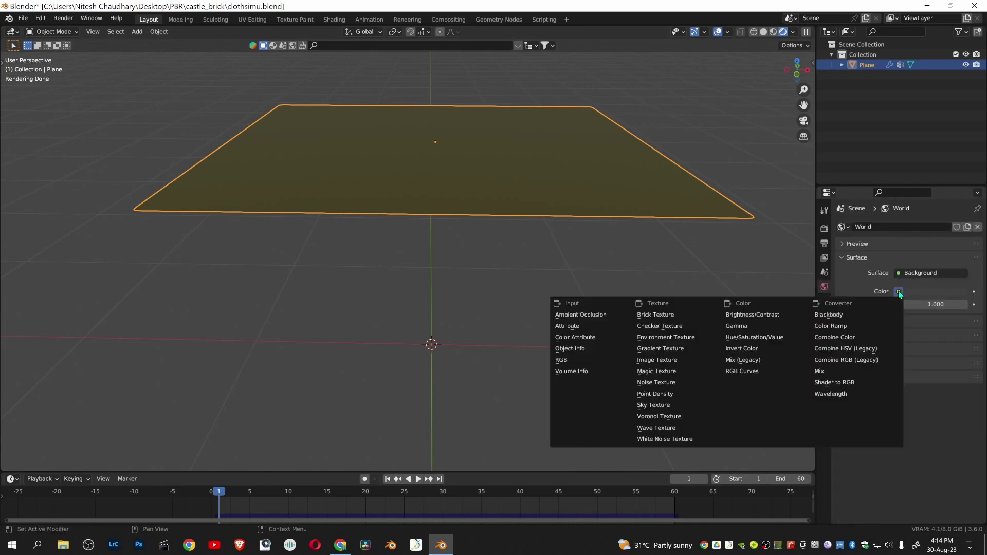
click(681, 337)
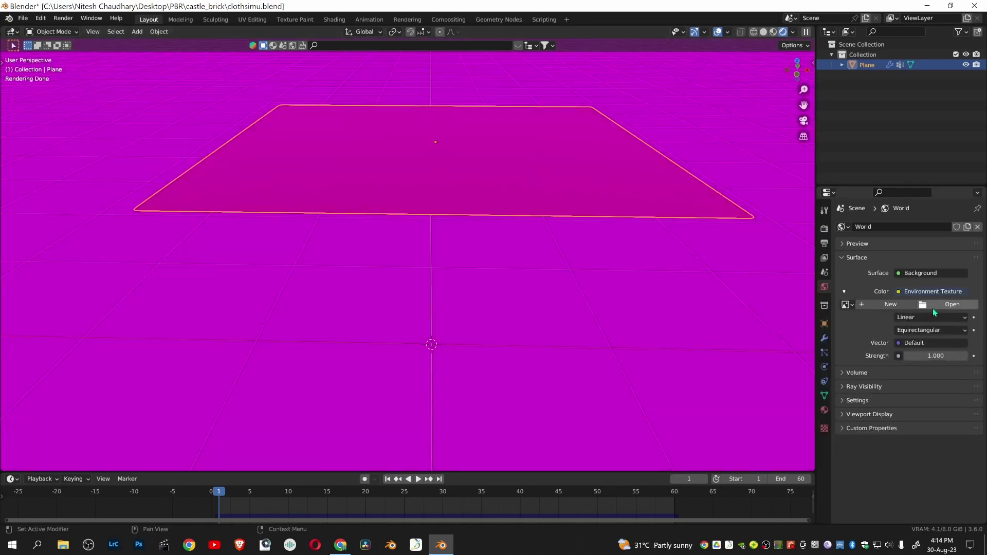
- Load the brown_photostudio HDRI from Desktop\HDRIs as the environment image
click(936, 307)
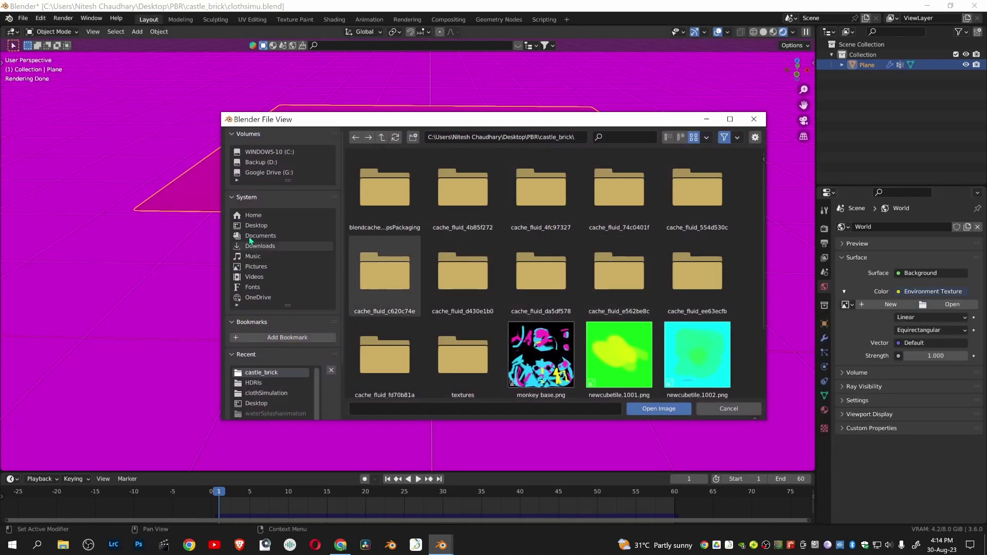
click(256, 226)
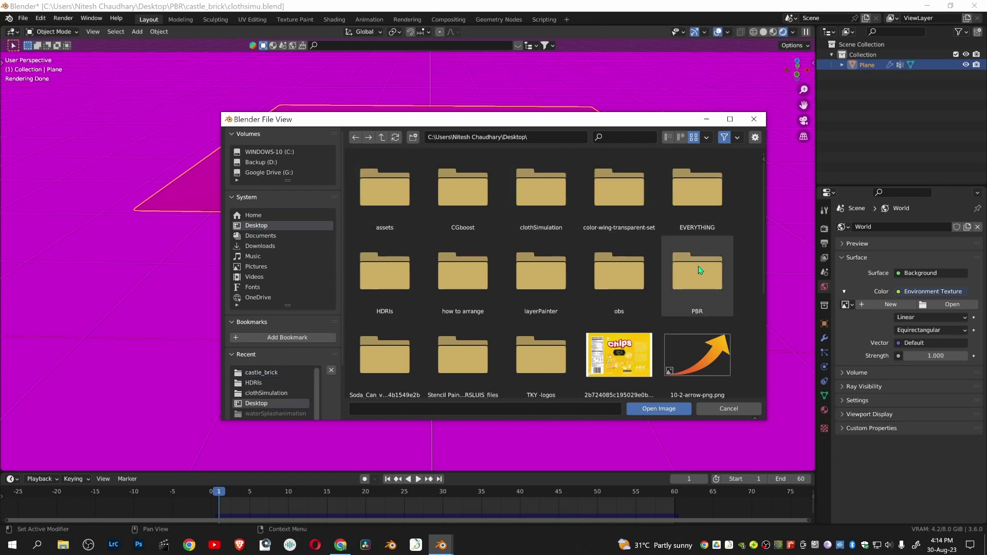
double_click(386, 279)
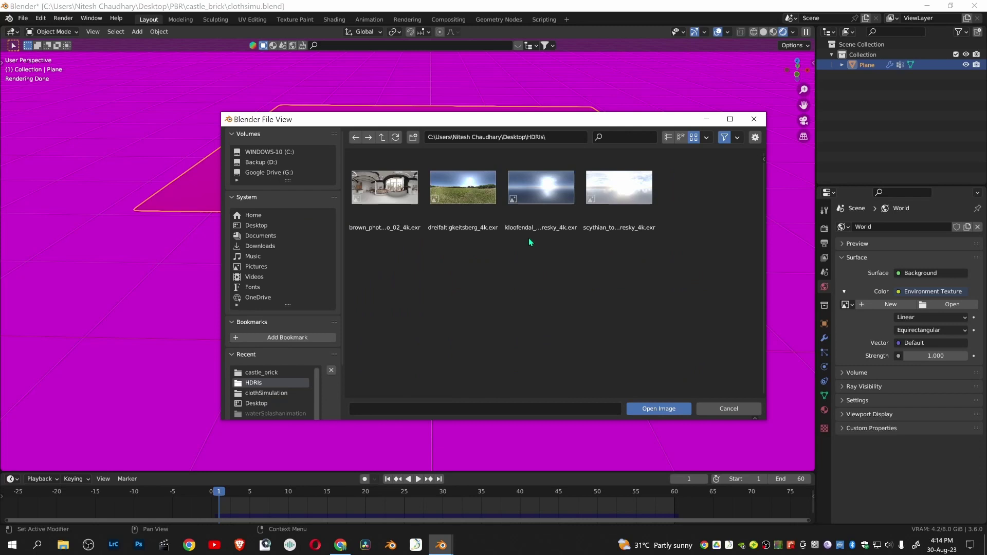
double_click(384, 187)
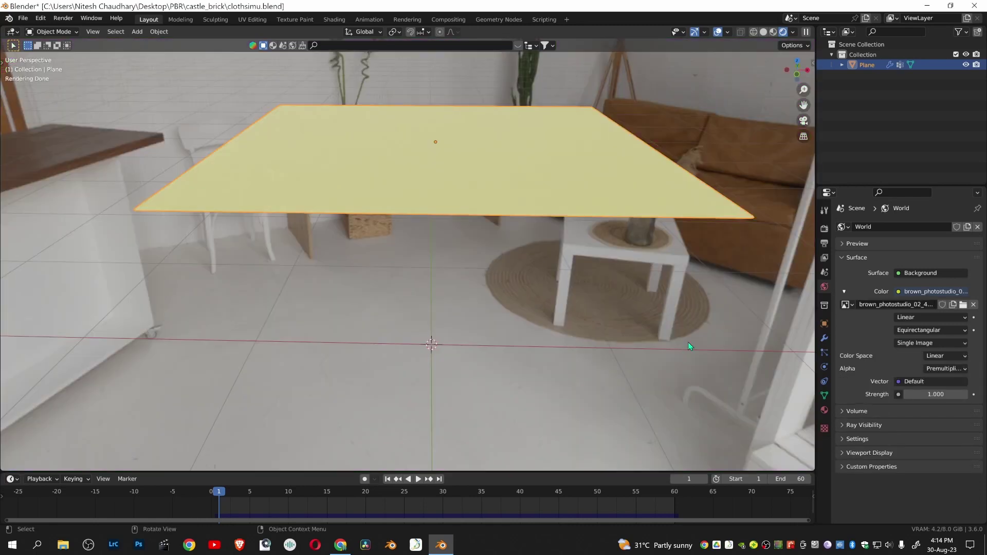
- Enable a transparent Film background in Render properties and turn off viewport overlays
click(824, 229)
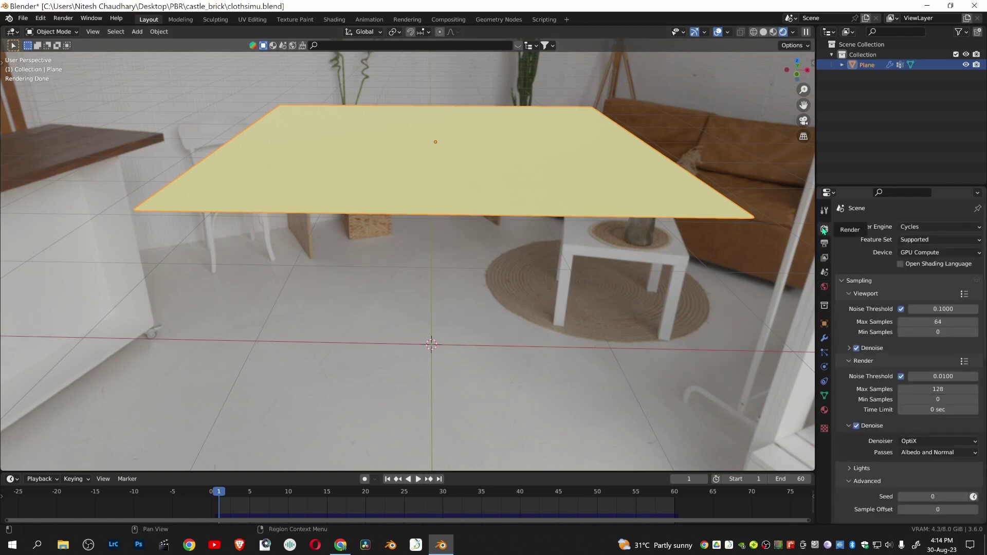
scroll(883, 427, down, 1)
scroll(883, 426, down, 5)
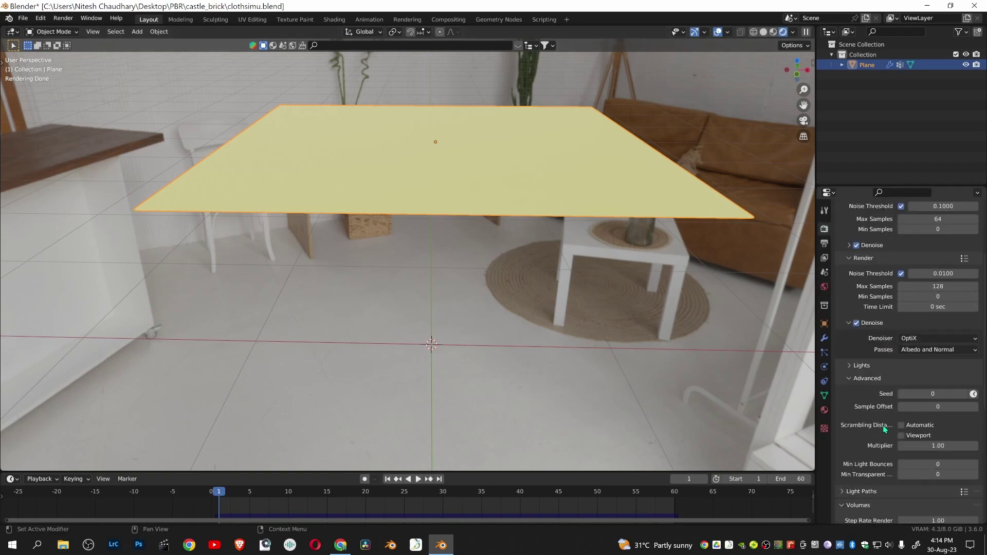
scroll(884, 426, down, 2)
scroll(884, 427, down, 1)
scroll(884, 425, down, 2)
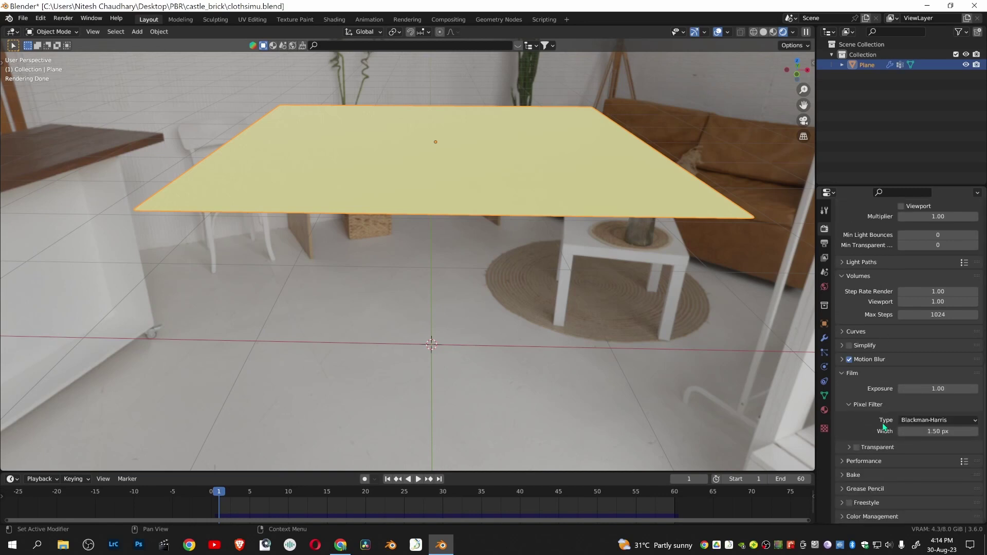
click(856, 447)
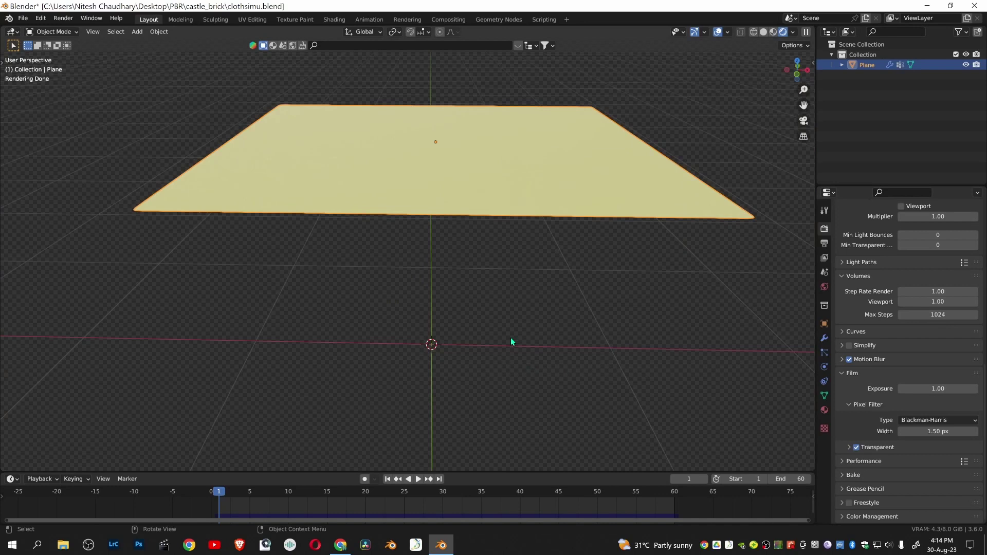
key(shift+alt+z)
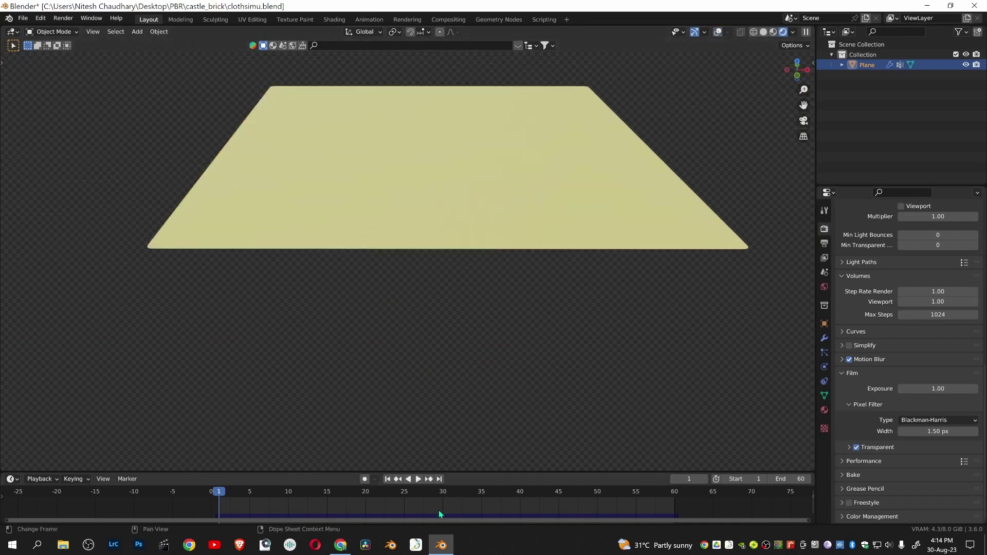
- Play the cloth simulation and stop at frame 45 with the yellow plane draped in folds
key(space)
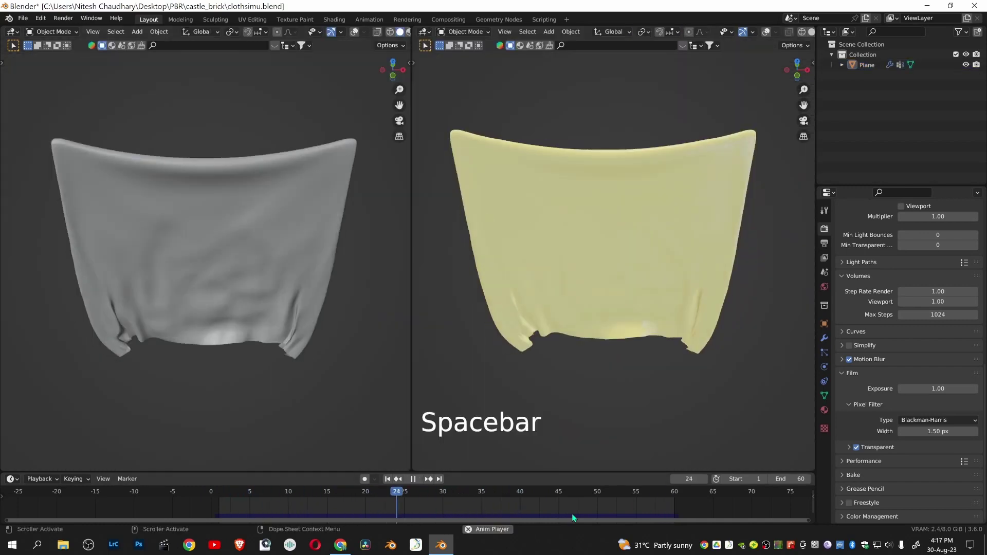
key(space)
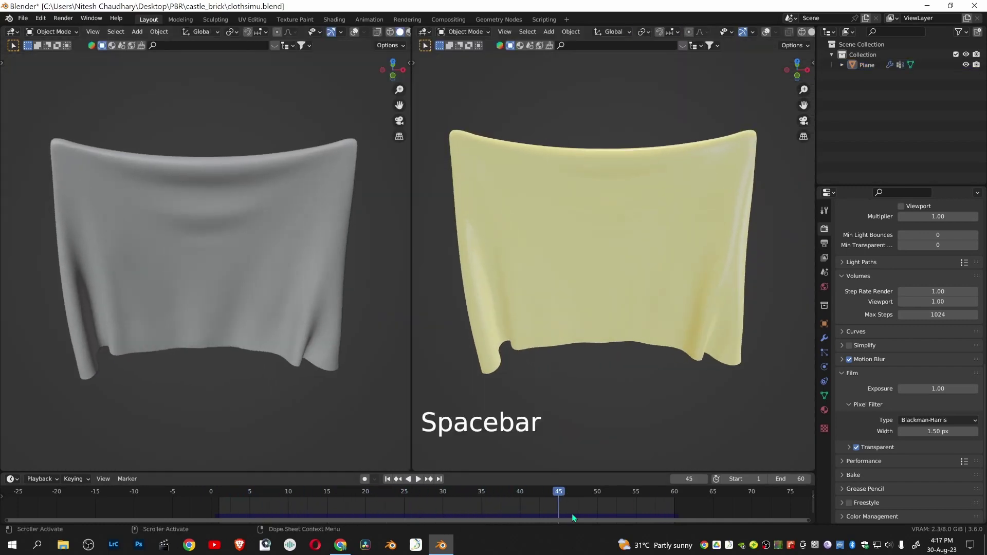